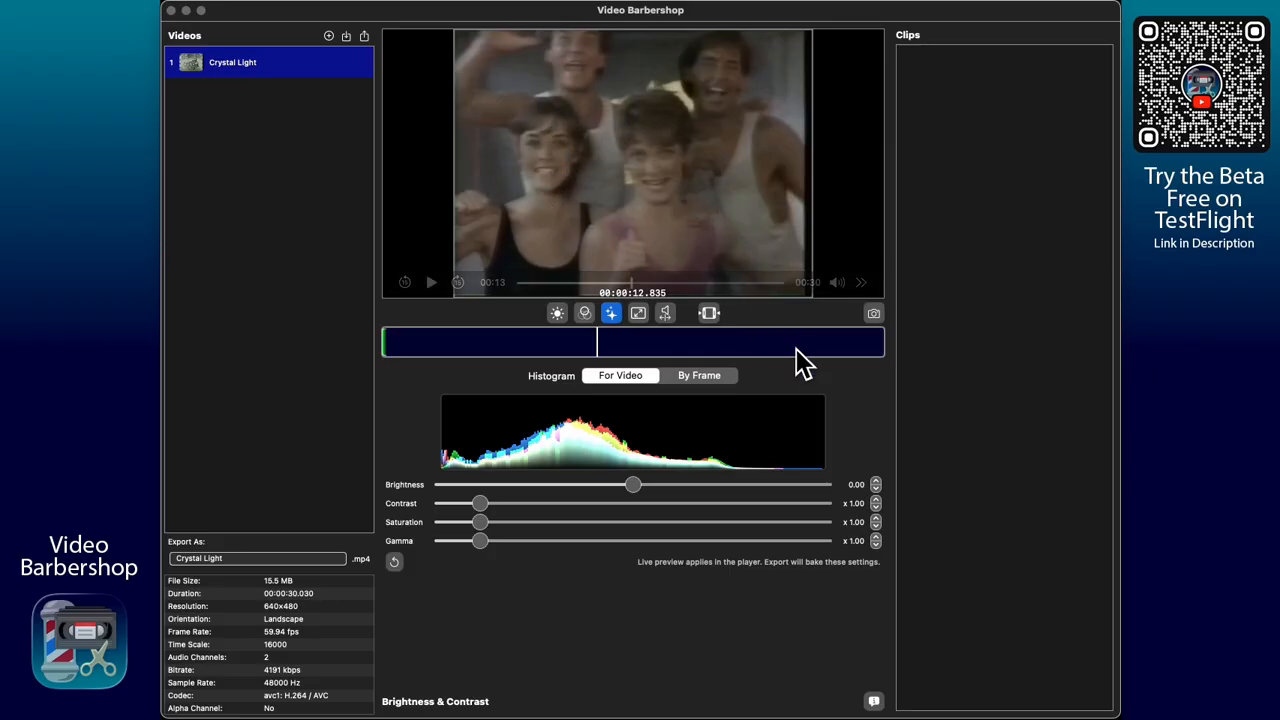
Remap the video's luminance with a custom min-max range, setting the maximum to 144
click(558, 316)
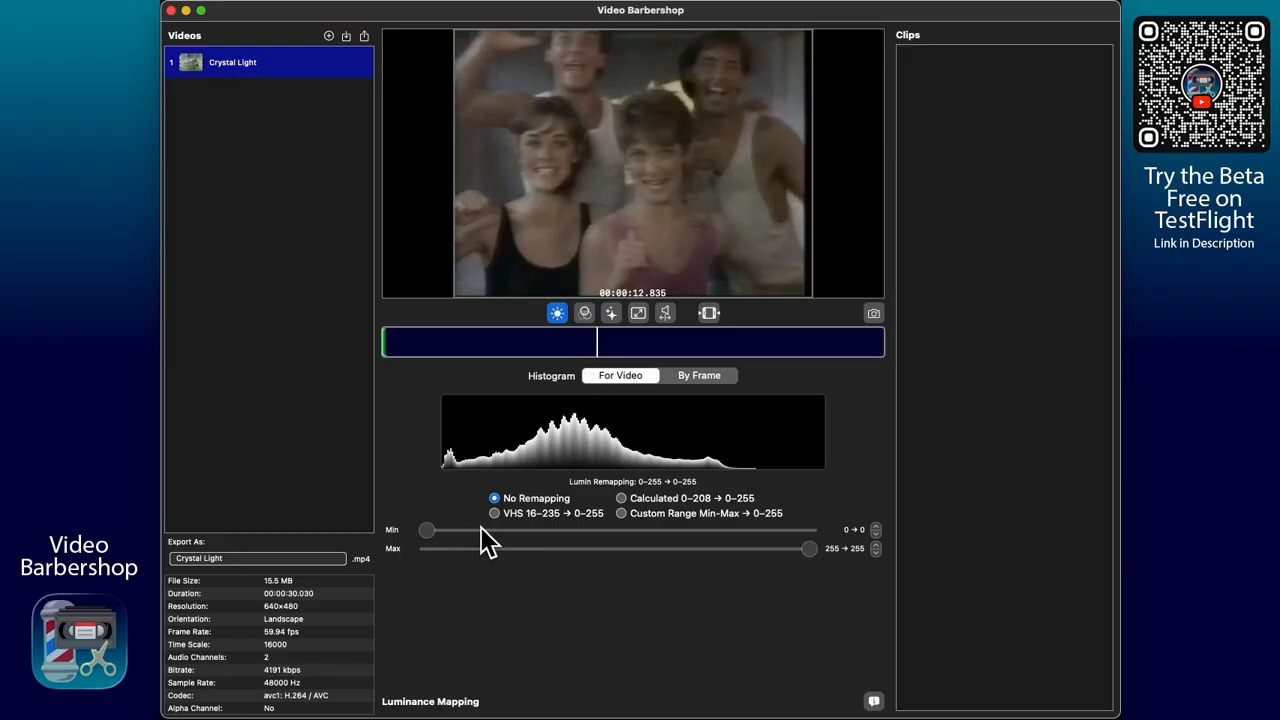
click(622, 514)
mouse_move(806, 552)
mouse_down()
mouse_move(620, 551)
mouse_move(645, 552)
mouse_up()
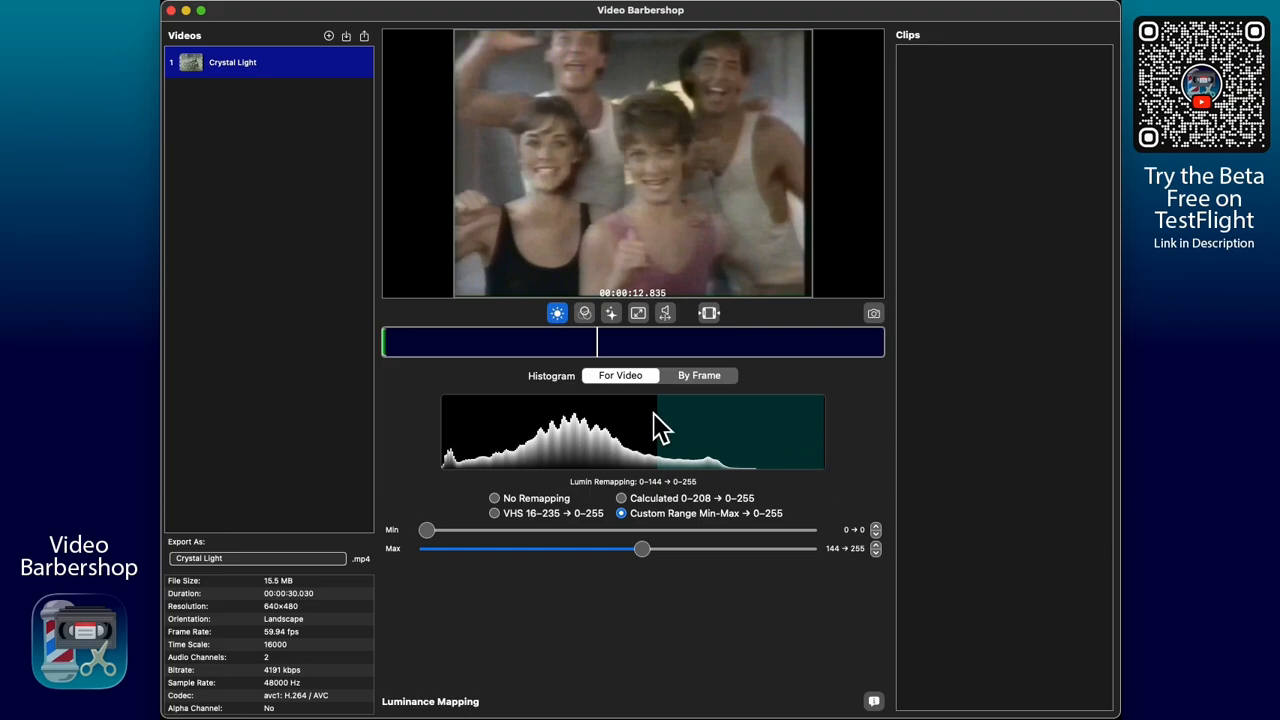
Open the video's brightness and contrast adjustments and show the histogram by frame
mouse_move(630, 167)
click(611, 313)
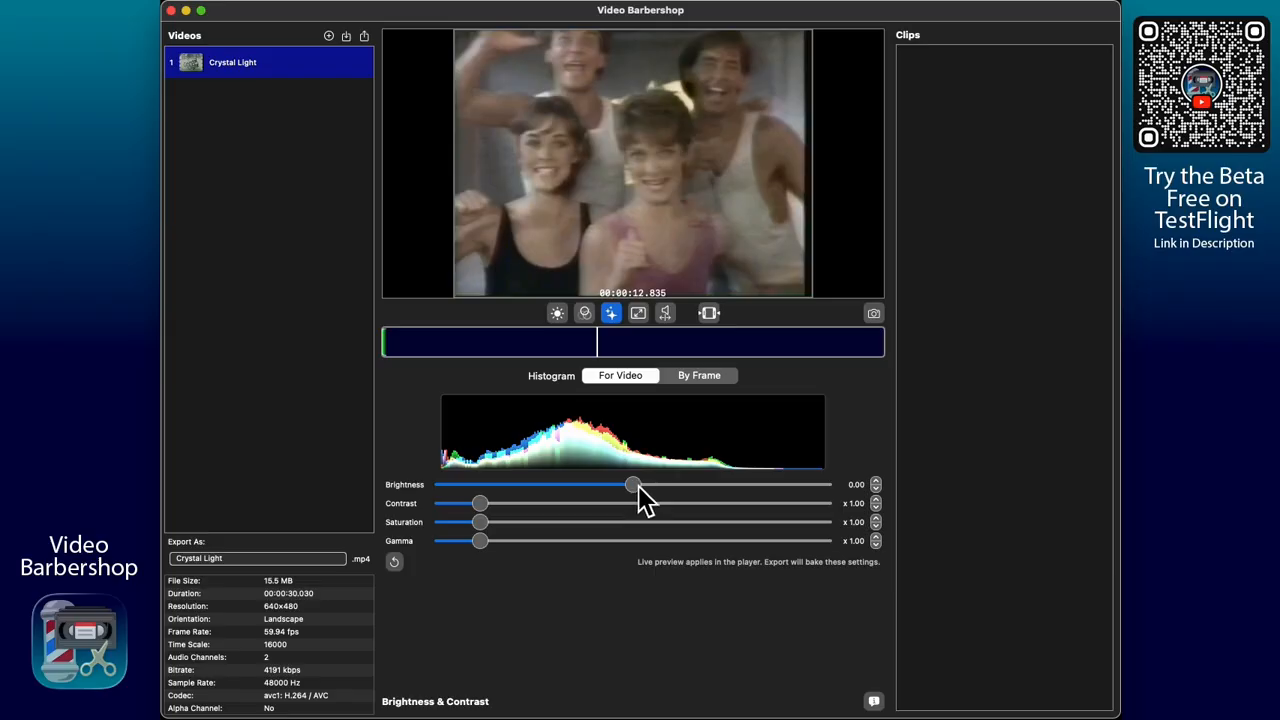
click(700, 380)
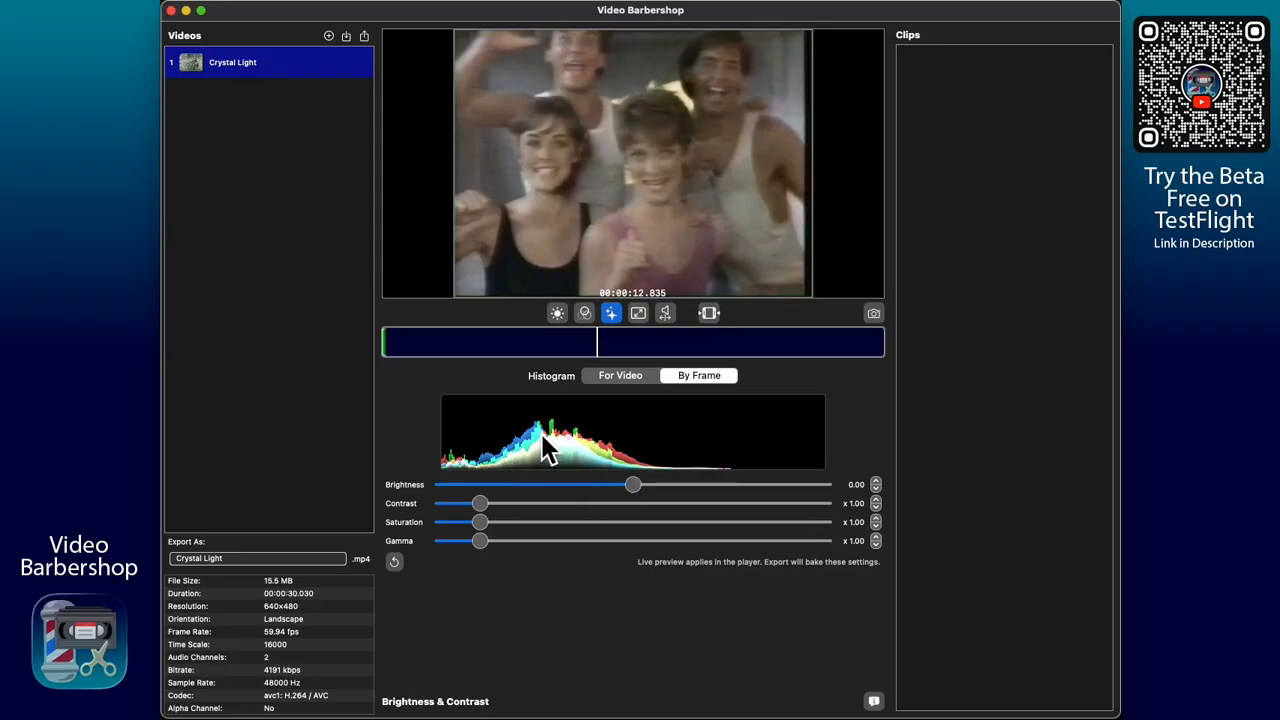
Try brightness values of 0.14 and -0.23 on the frame at 00:00:12.398, and reset the adjustments
mouse_move(720, 167)
click(662, 489)
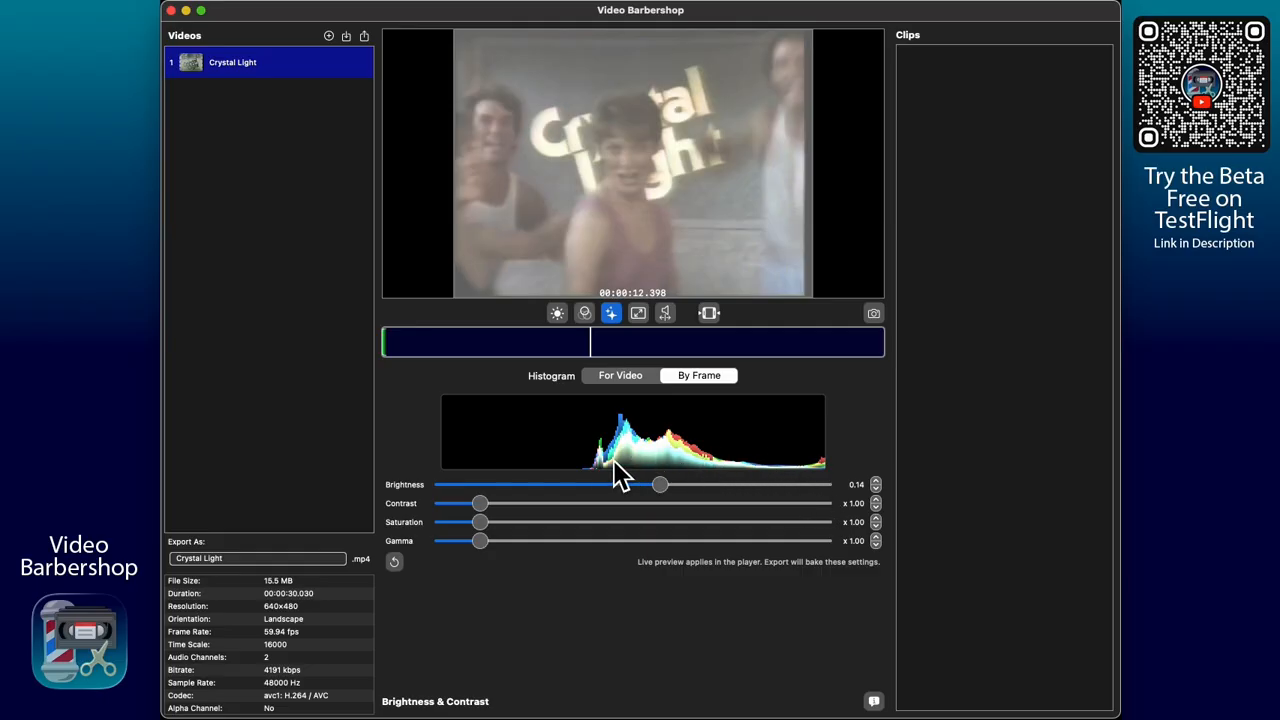
mouse_move(643, 219)
drag(656, 489, 633, 490)
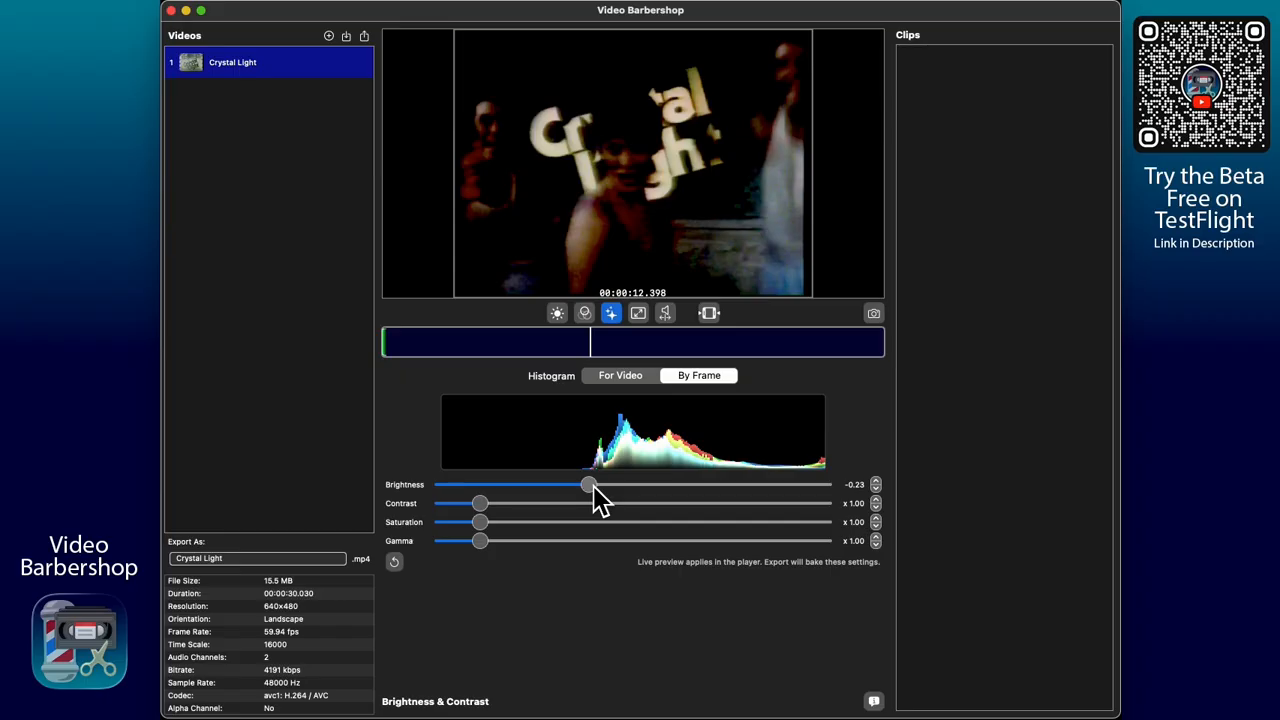
click(401, 565)
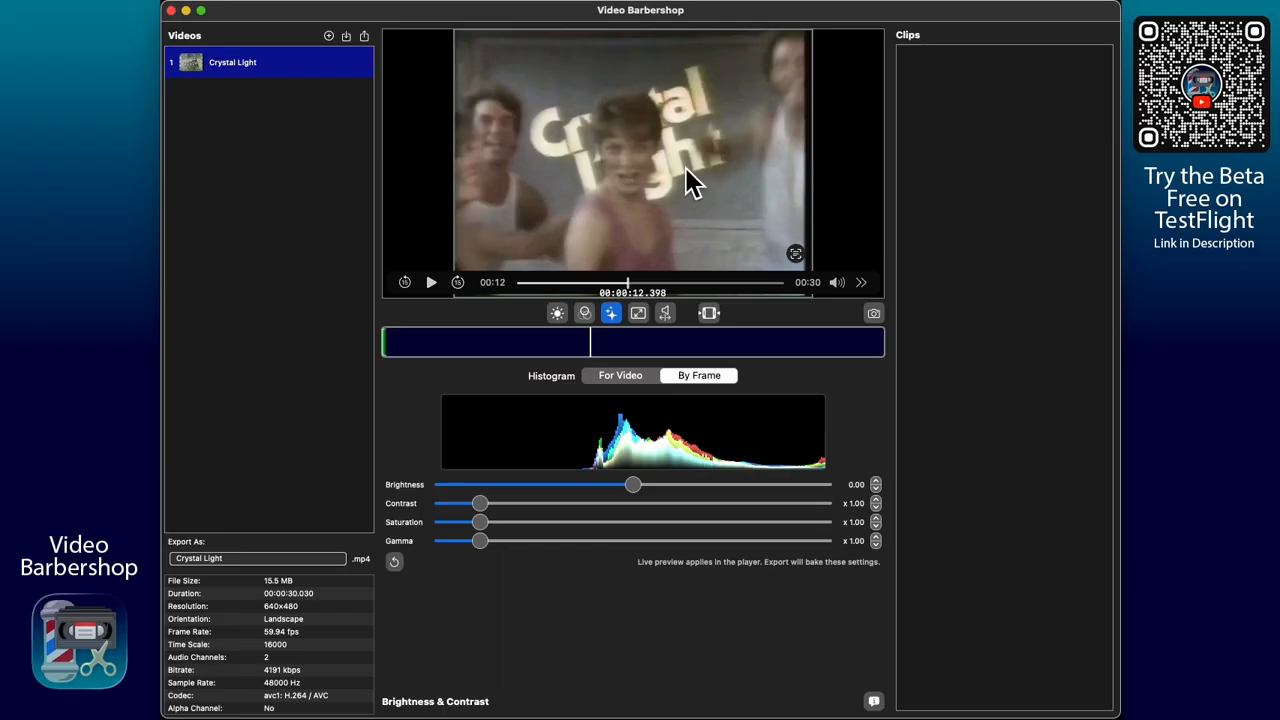
Fine-tune the brightness in small increments, lowering it to -0.06 and raising it back to -0.01
click(875, 488)
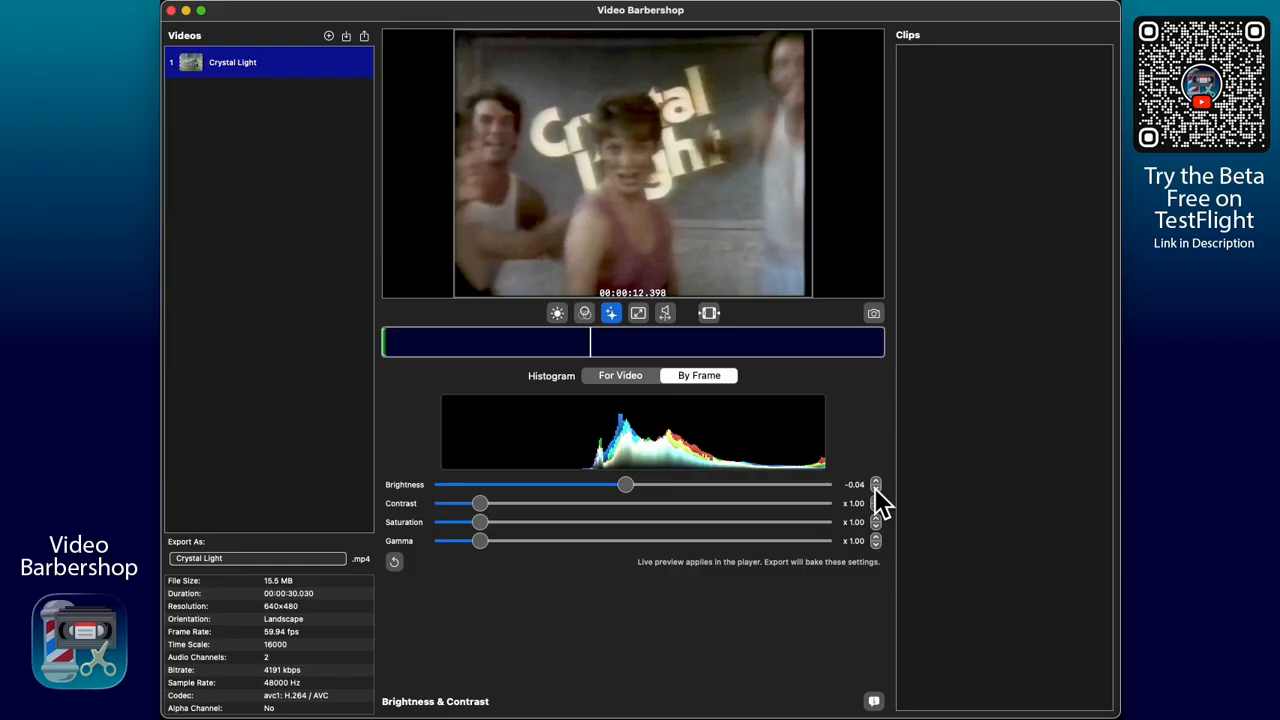
click(875, 488)
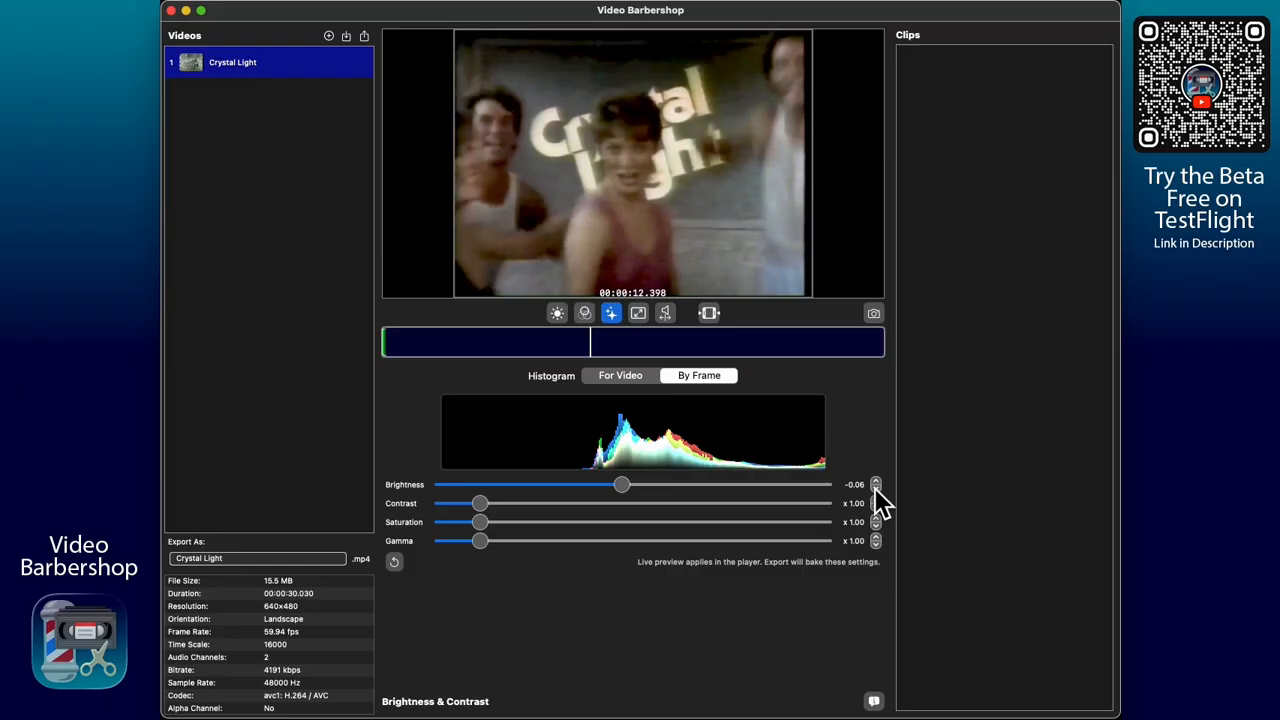
mouse_move(810, 85)
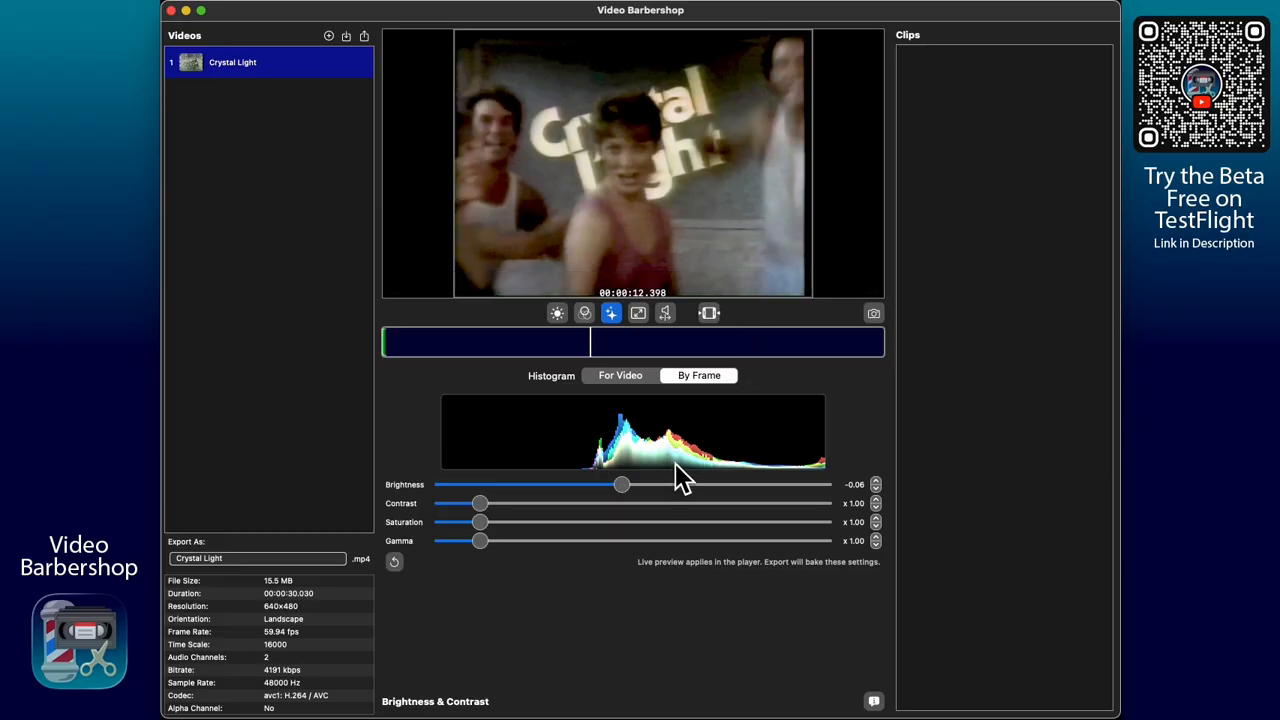
click(877, 488)
click(876, 480)
click(876, 480)
click(876, 480)
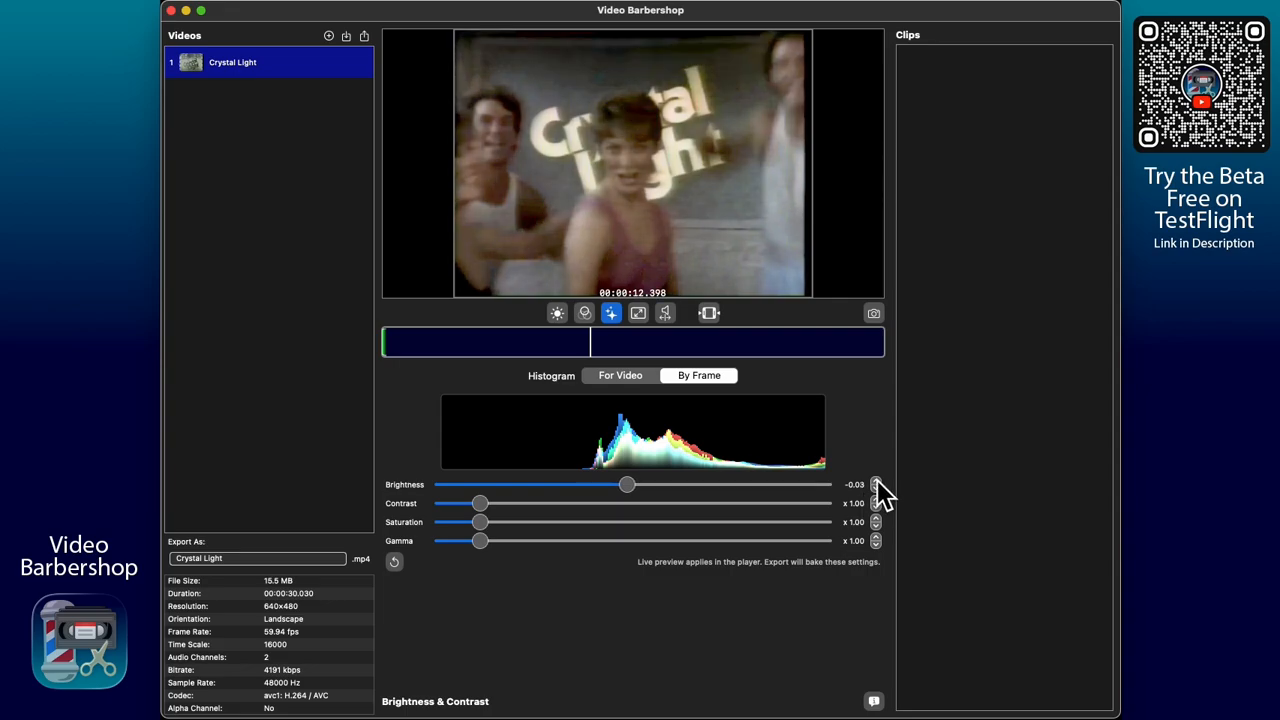
click(876, 480)
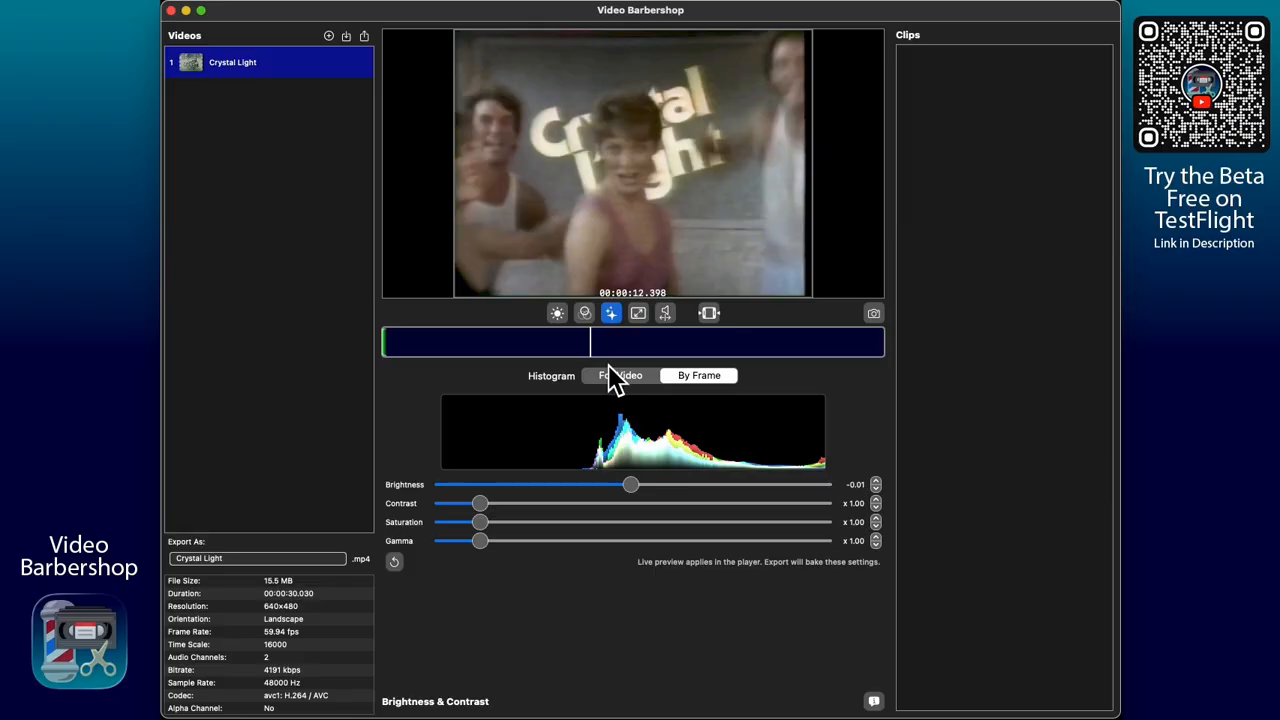
Compare the whole-video and by-frame histograms at several points of the video, ending on the frame at 00:00:15.961
mouse_move(595, 347)
mouse_down()
mouse_move(614, 348)
mouse_move(594, 346)
mouse_up()
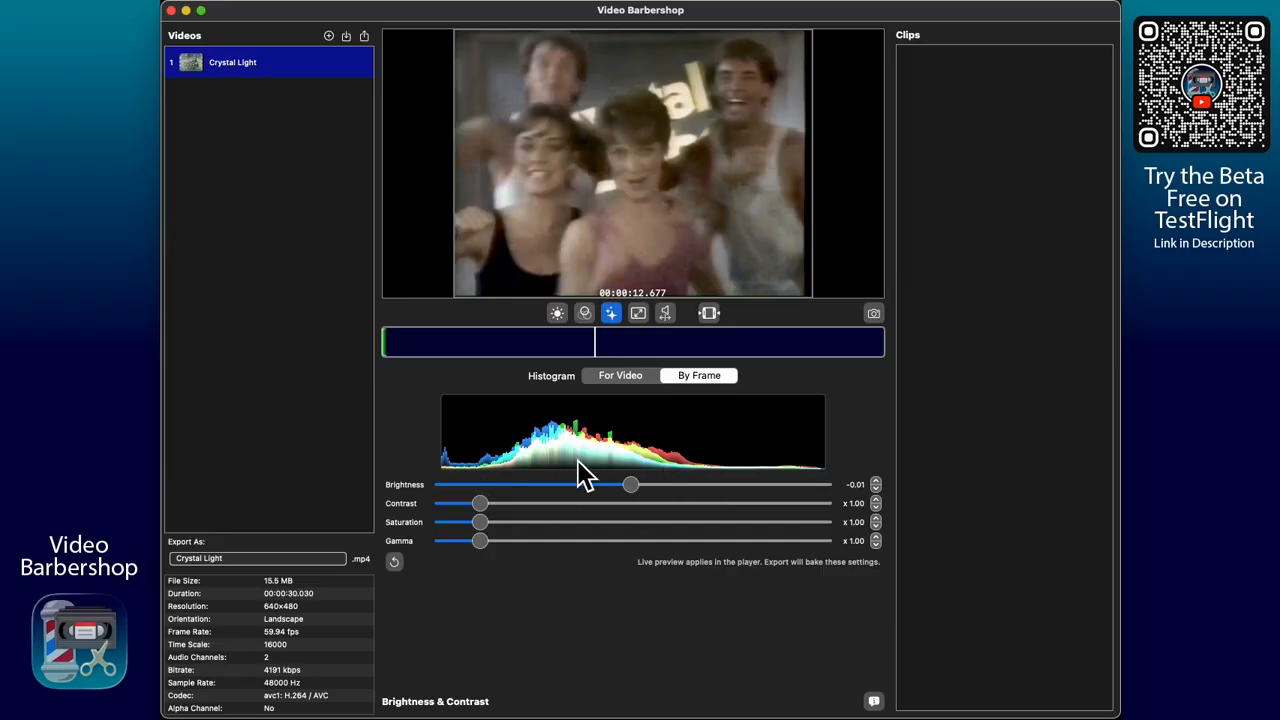
click(619, 378)
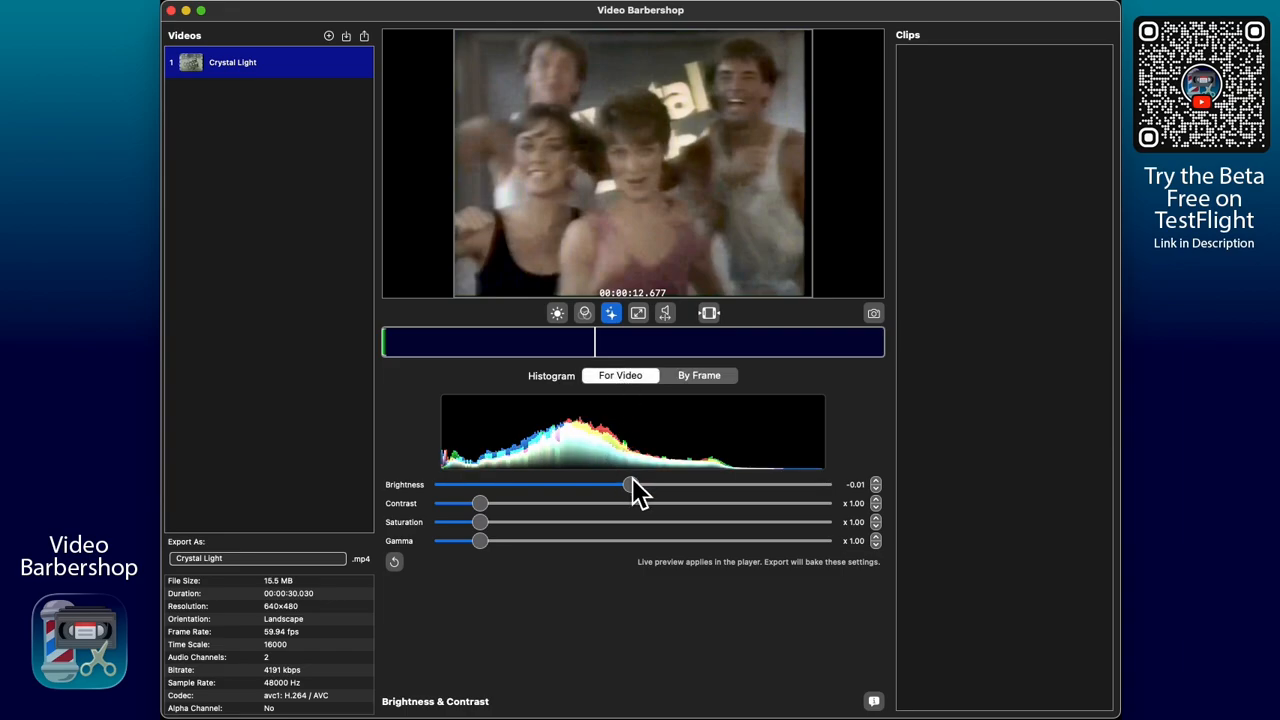
click(526, 345)
drag(505, 354, 599, 352)
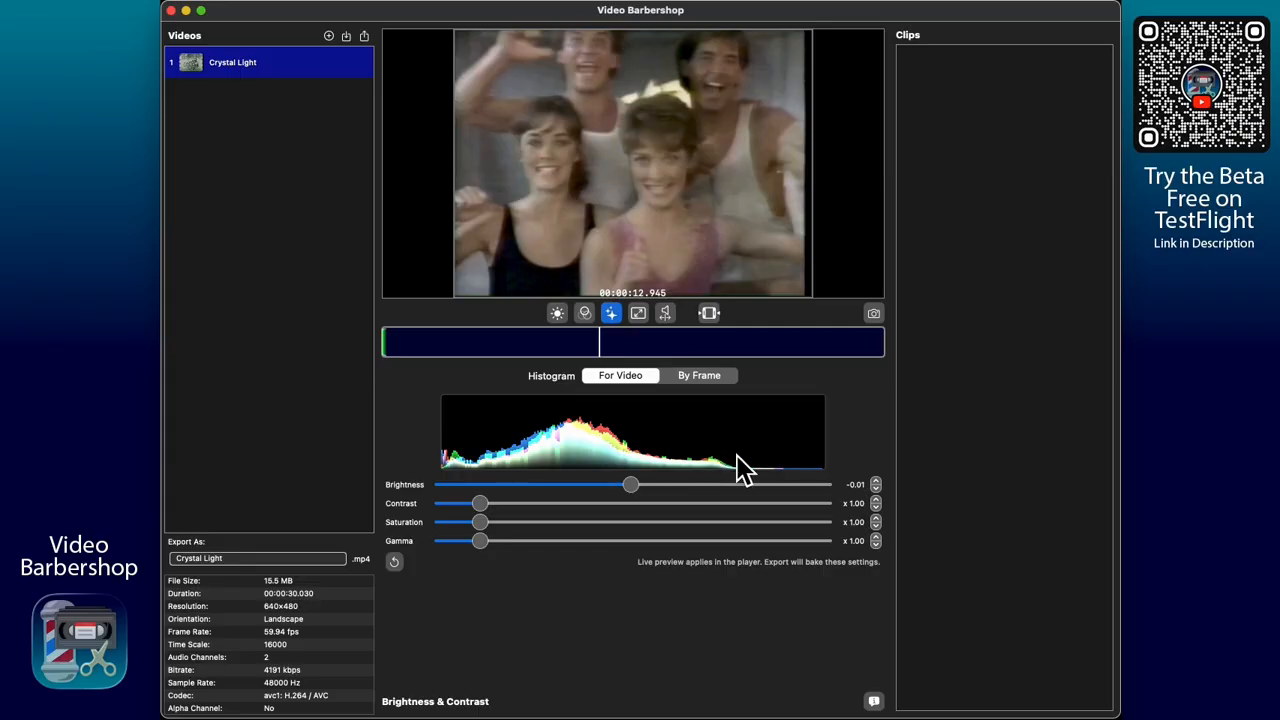
click(712, 385)
drag(625, 348, 680, 352)
click(651, 343)
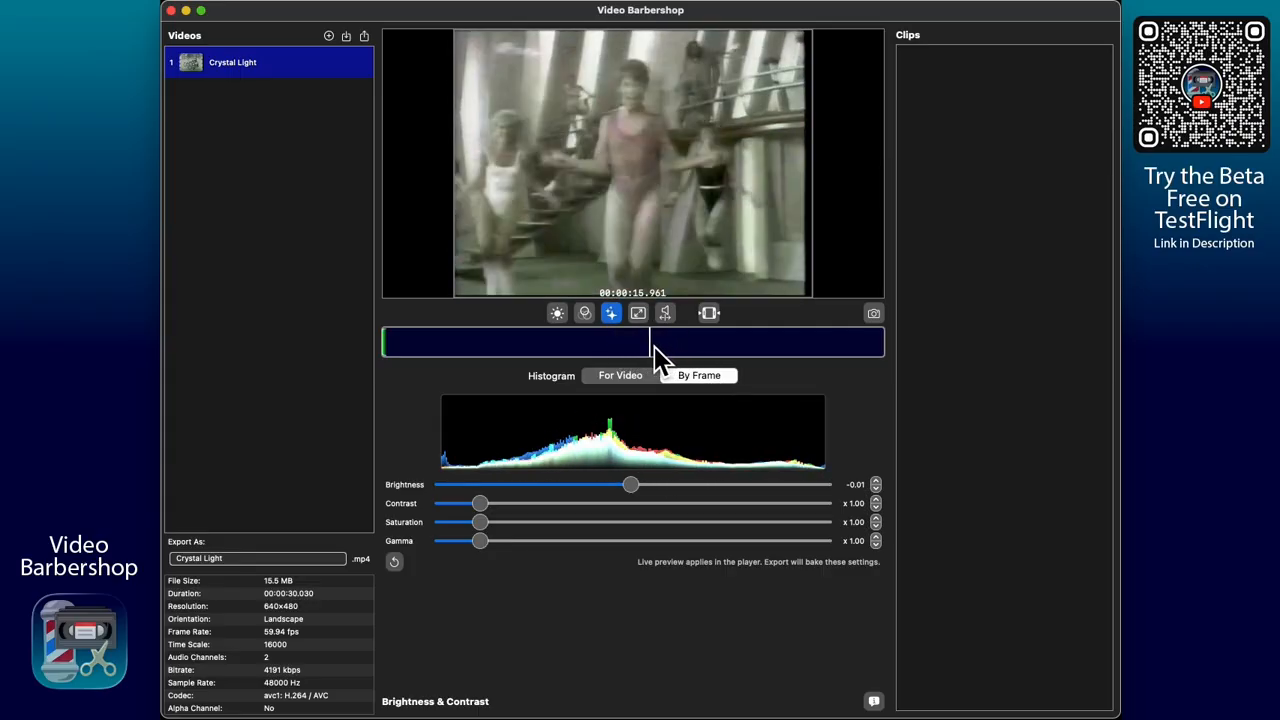
Try a brightness of 0.44, check it on the frame at 00:00:14.149, and reset the adjustments
drag(638, 488, 724, 492)
drag(648, 346, 621, 351)
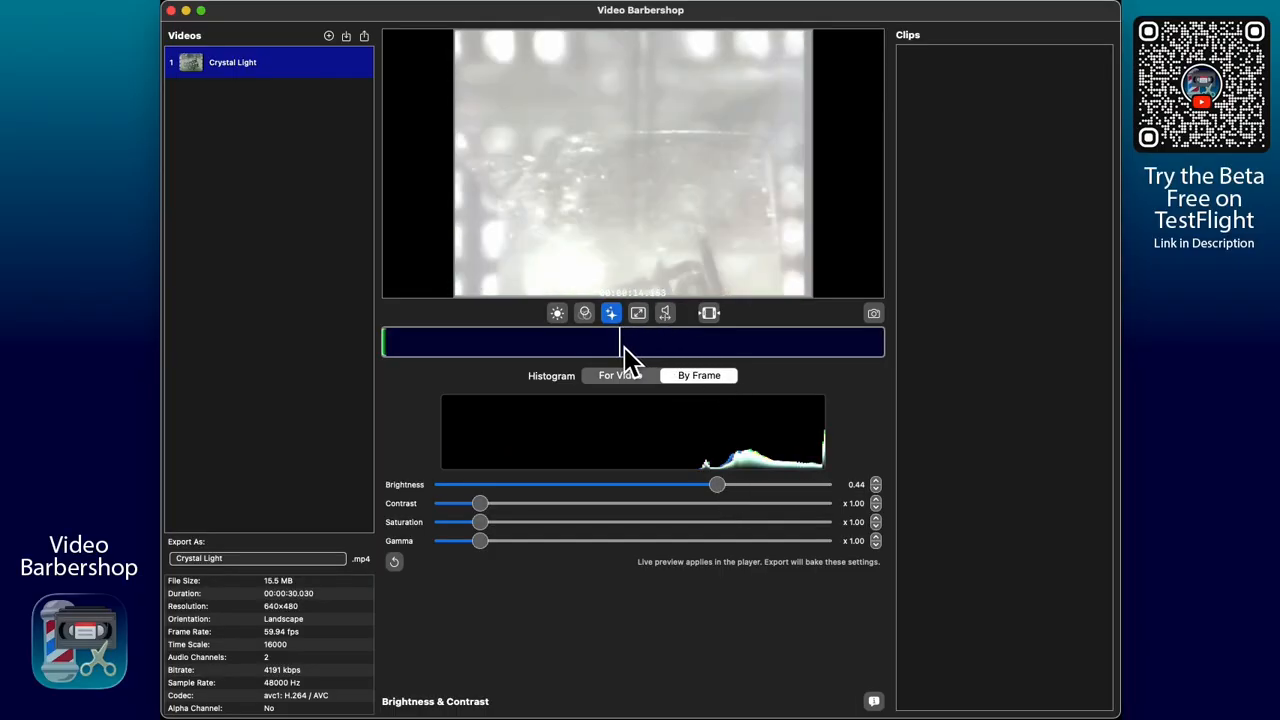
click(394, 561)
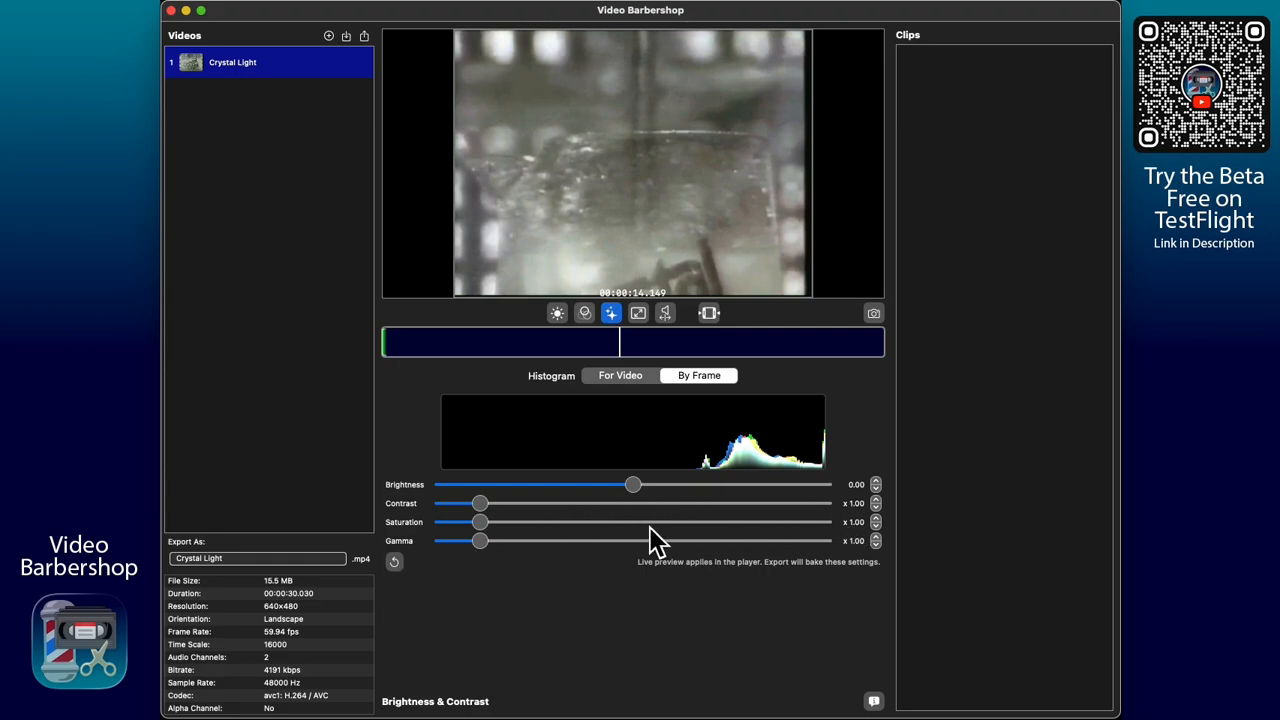
Try contrast values of 2.21 and 1.07 with a saturation of 1.88 on the frame at 00:00:12.306, and reset the adjustments
mouse_move(617, 342)
mouse_down()
mouse_move(643, 349)
mouse_move(593, 347)
mouse_up()
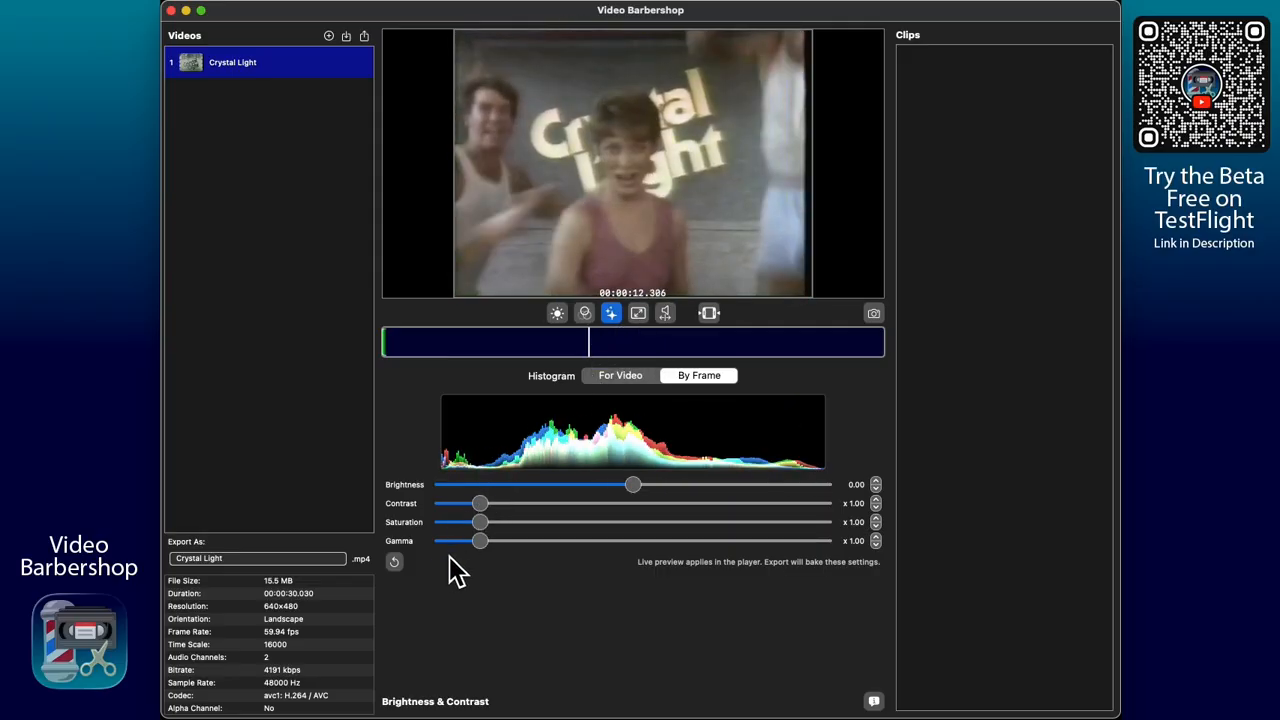
drag(480, 510, 533, 522)
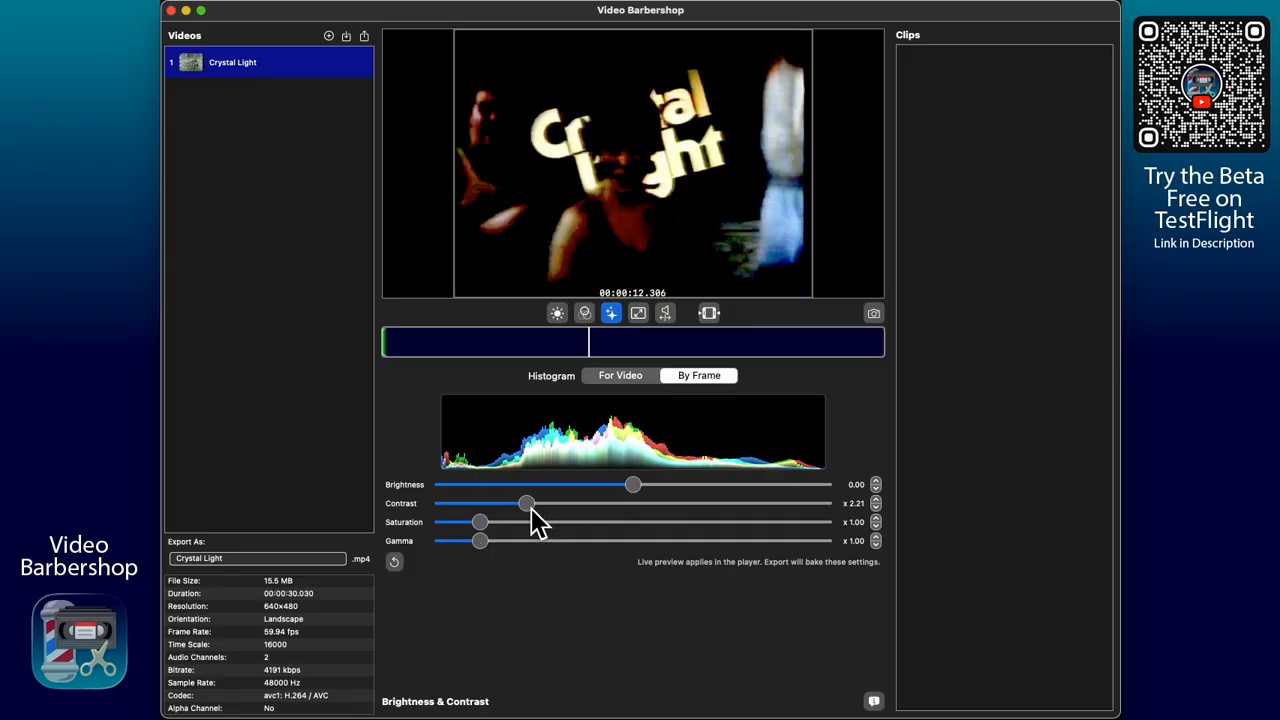
drag(530, 508, 489, 516)
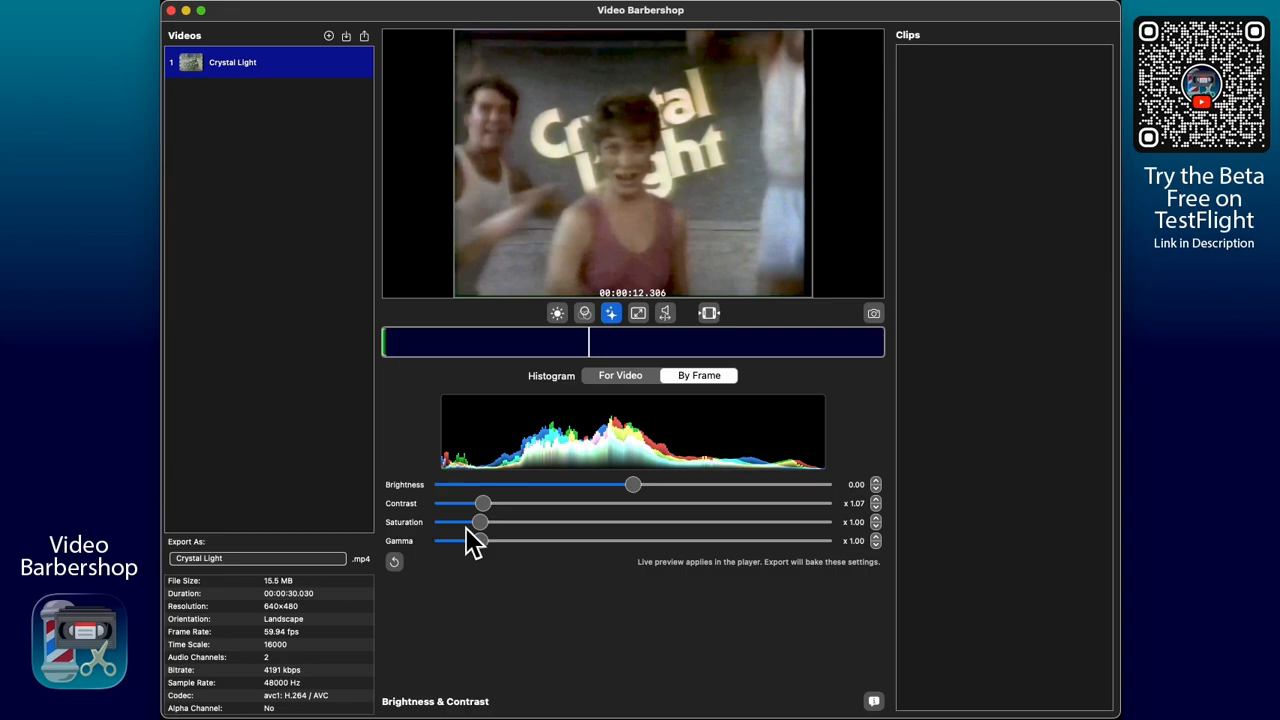
drag(486, 522, 520, 526)
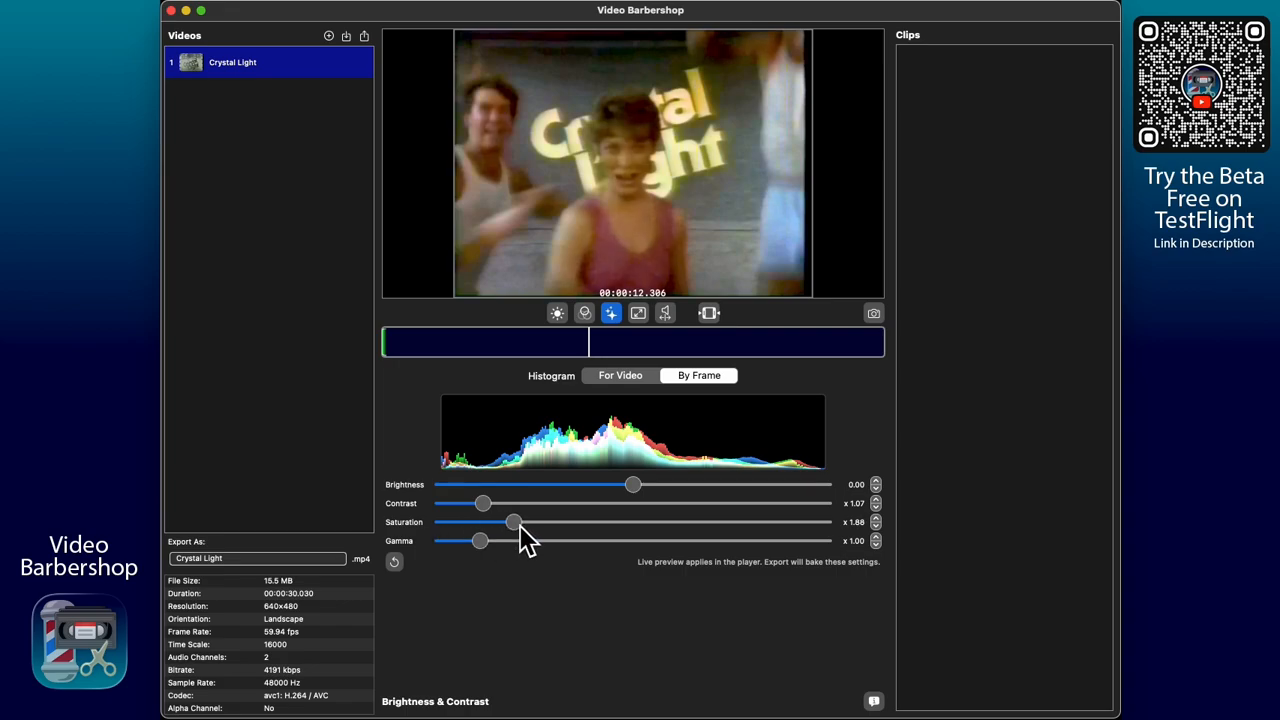
click(395, 564)
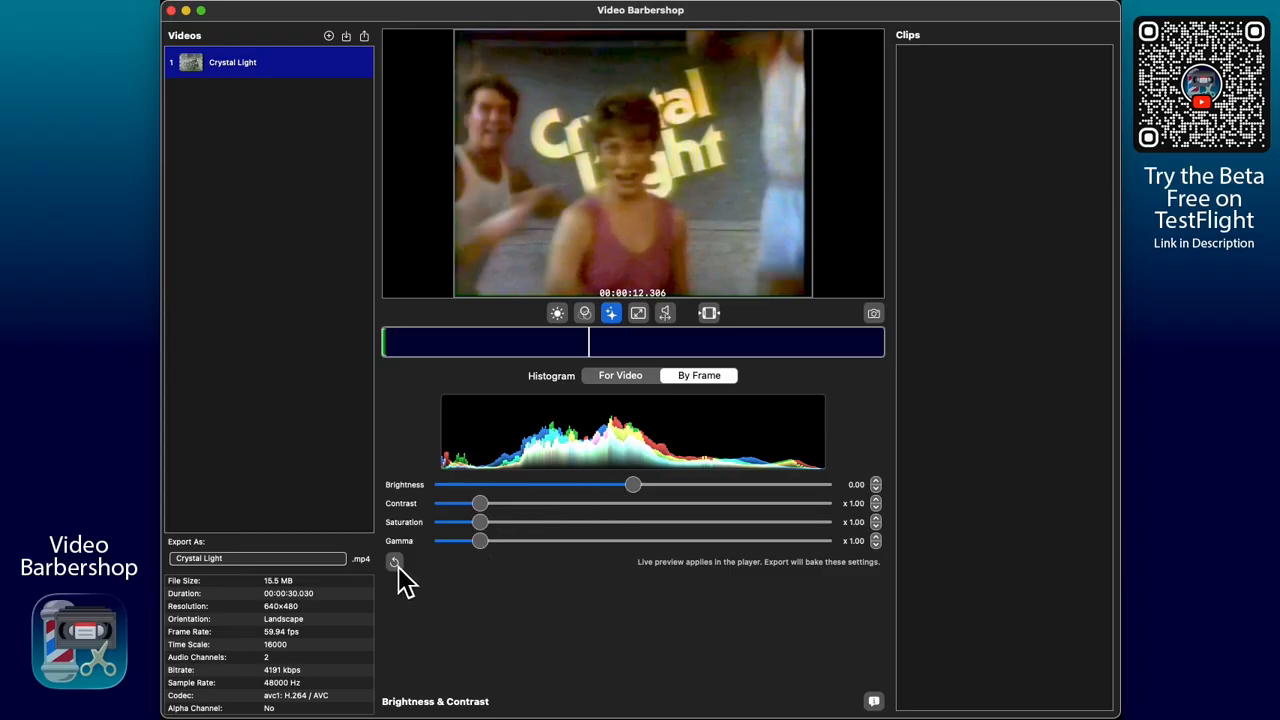
Set the saturation to 1.83 on the frame at 00:00:19.388 and compare it with the original by resetting and undoing the reset
drag(484, 522, 506, 526)
drag(615, 347, 709, 352)
click(516, 527)
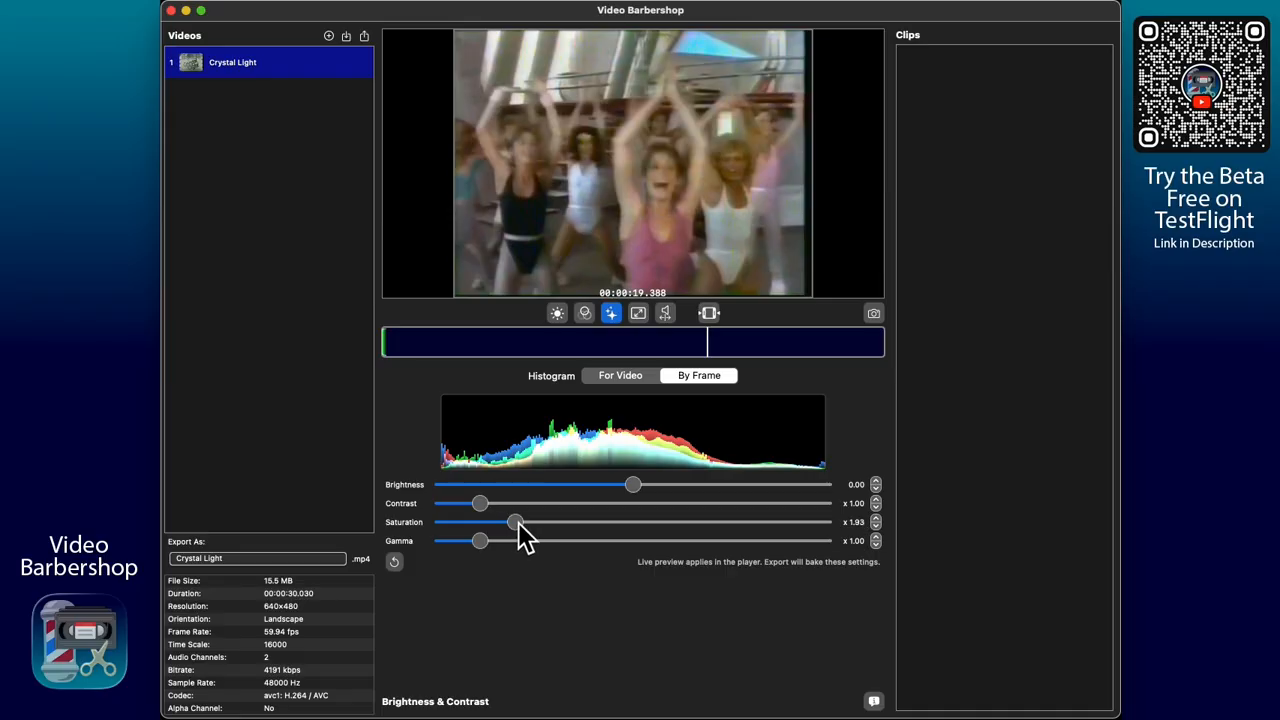
drag(519, 523, 515, 526)
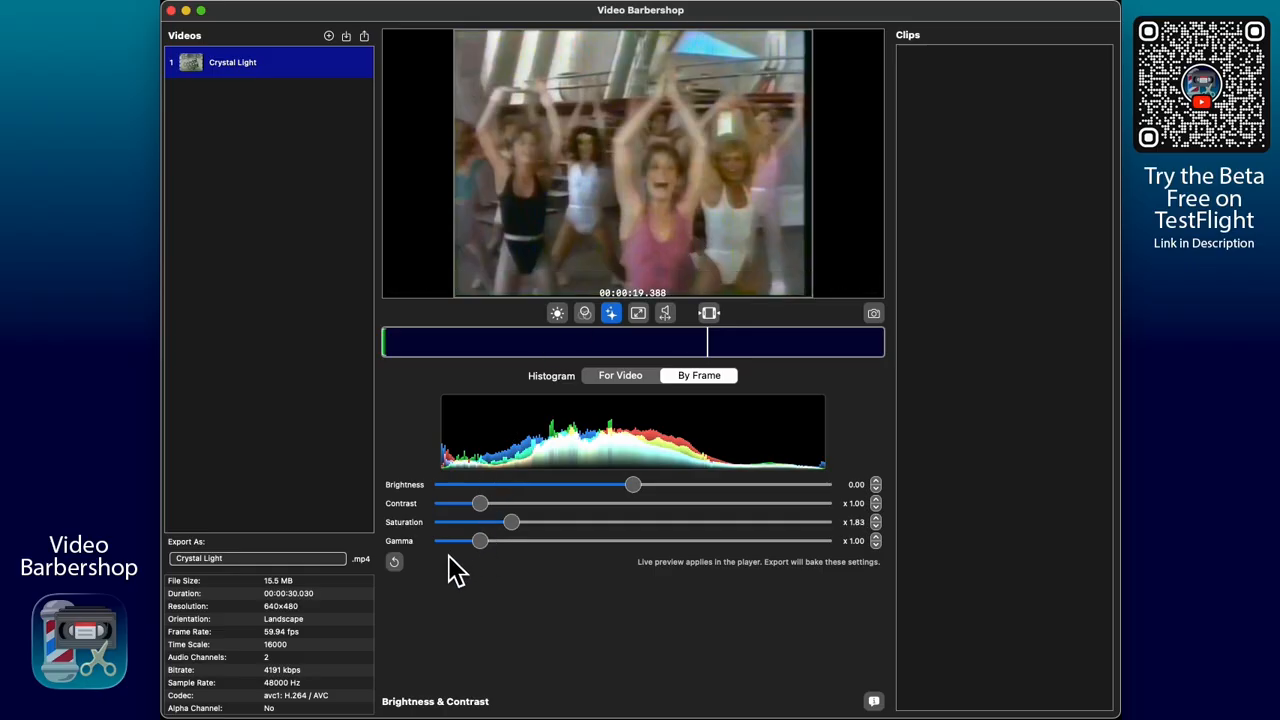
click(394, 563)
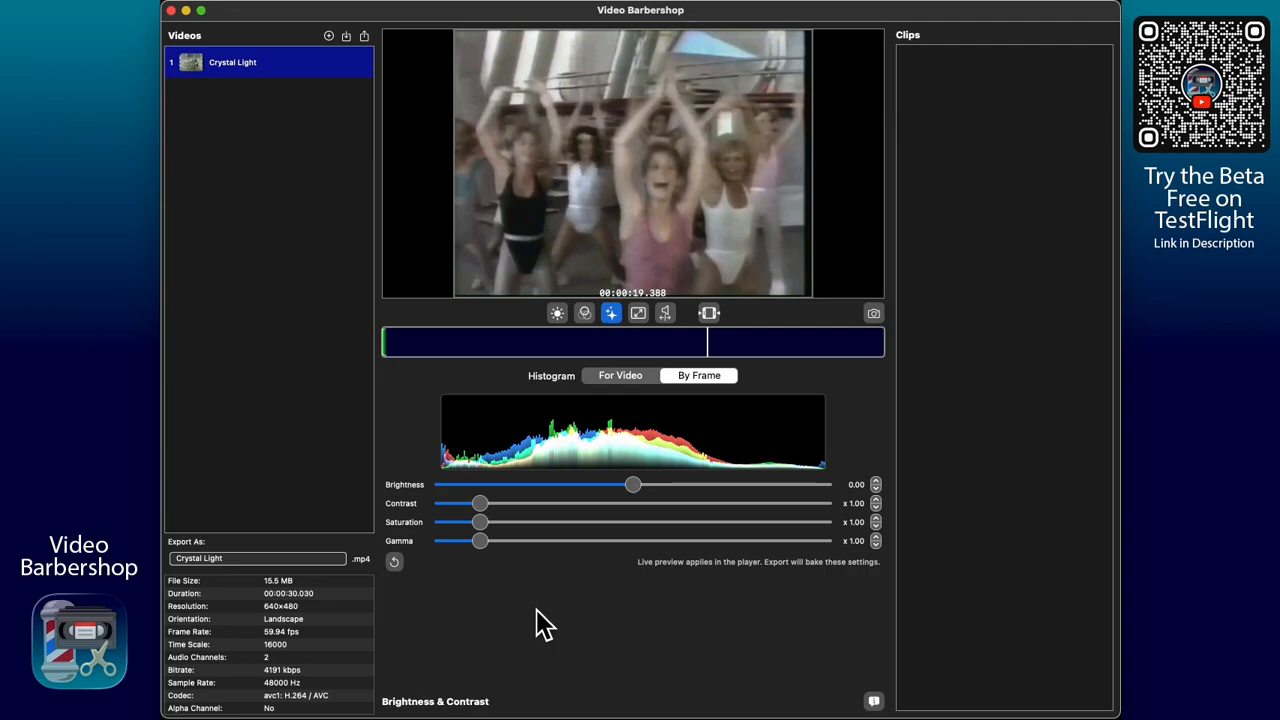
key(super+z)
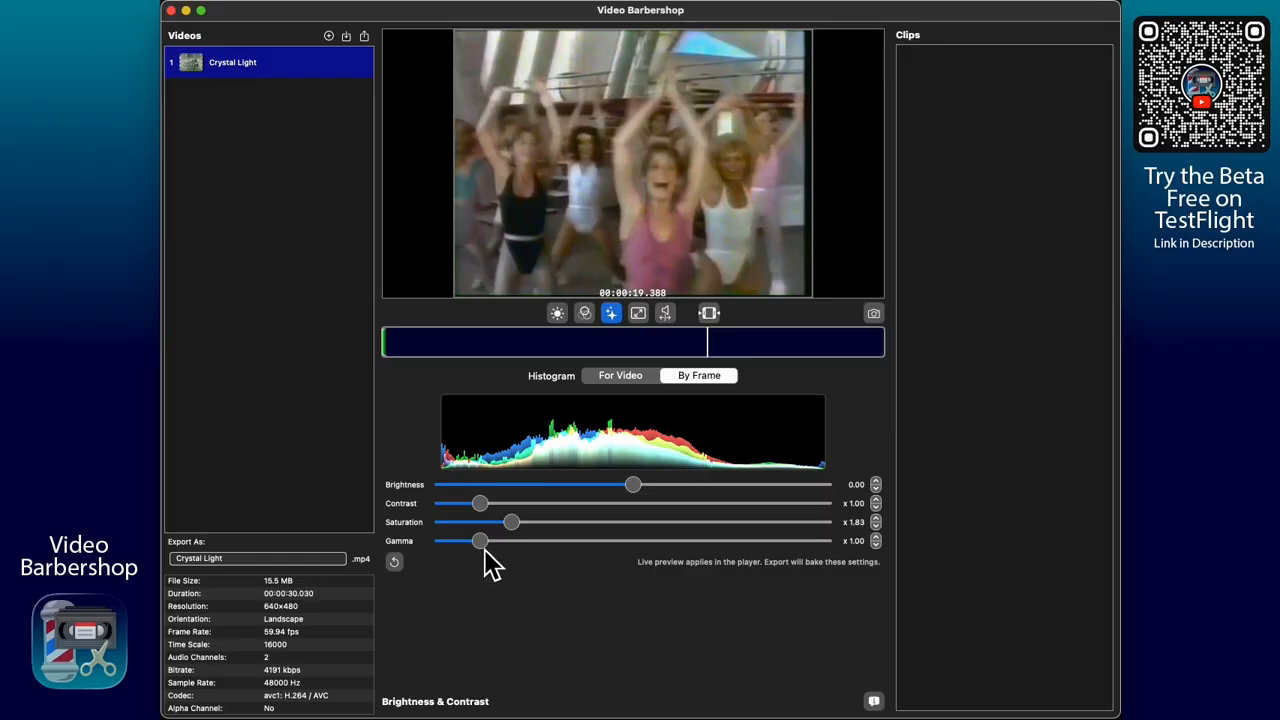
Set the gamma to 1.33 and compare with the original at 00:00:15.561 by resetting and undoing the reset
mouse_move(482, 545)
mouse_down()
mouse_move(470, 545)
mouse_move(508, 545)
mouse_move(492, 545)
mouse_up()
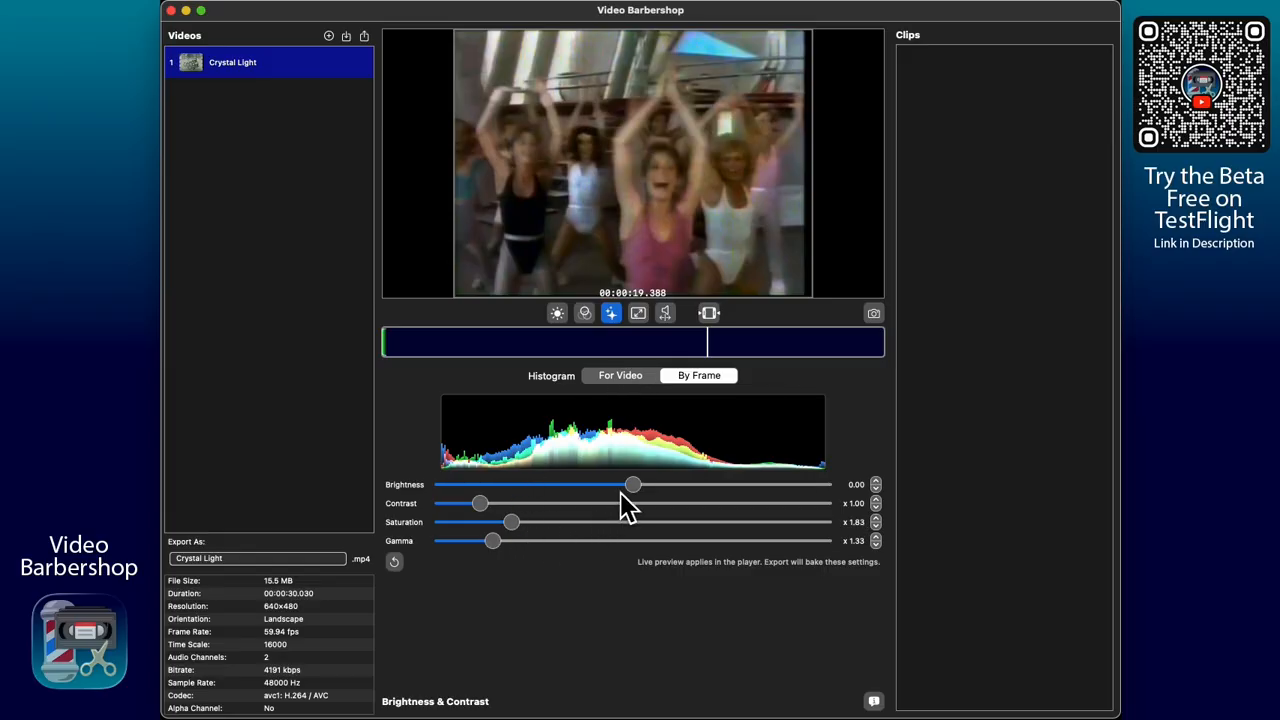
drag(572, 346, 646, 349)
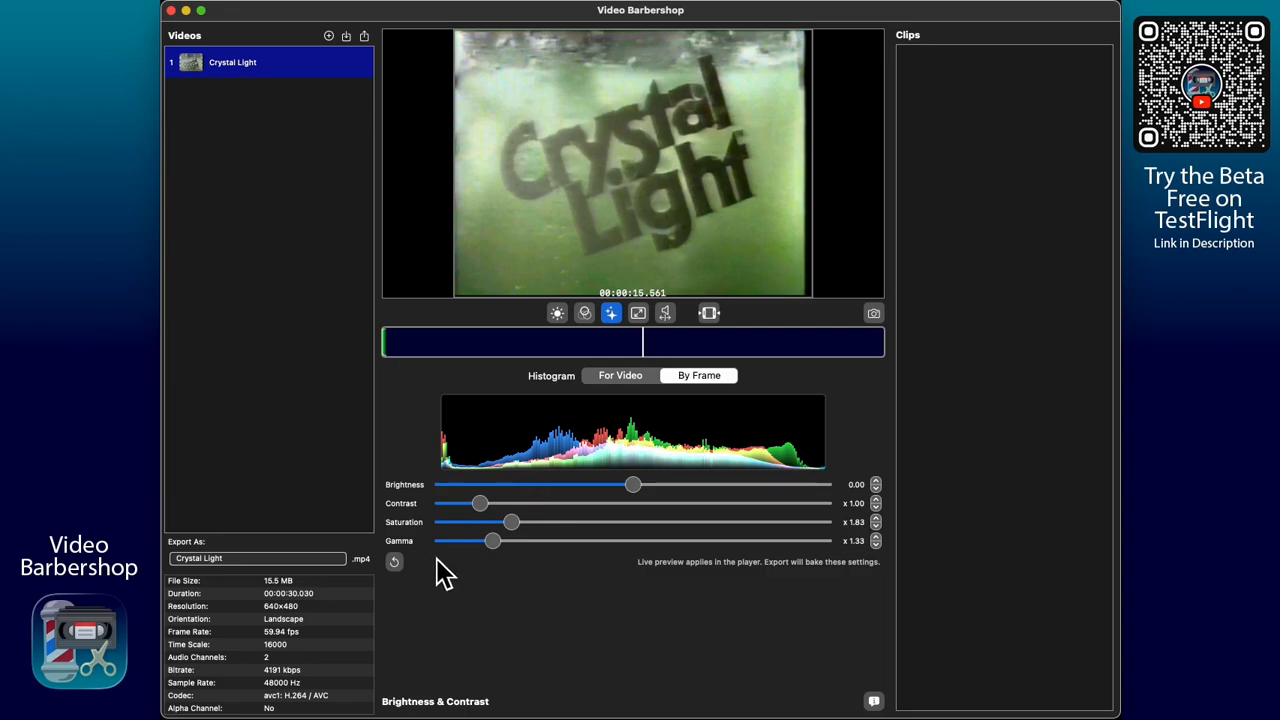
click(396, 562)
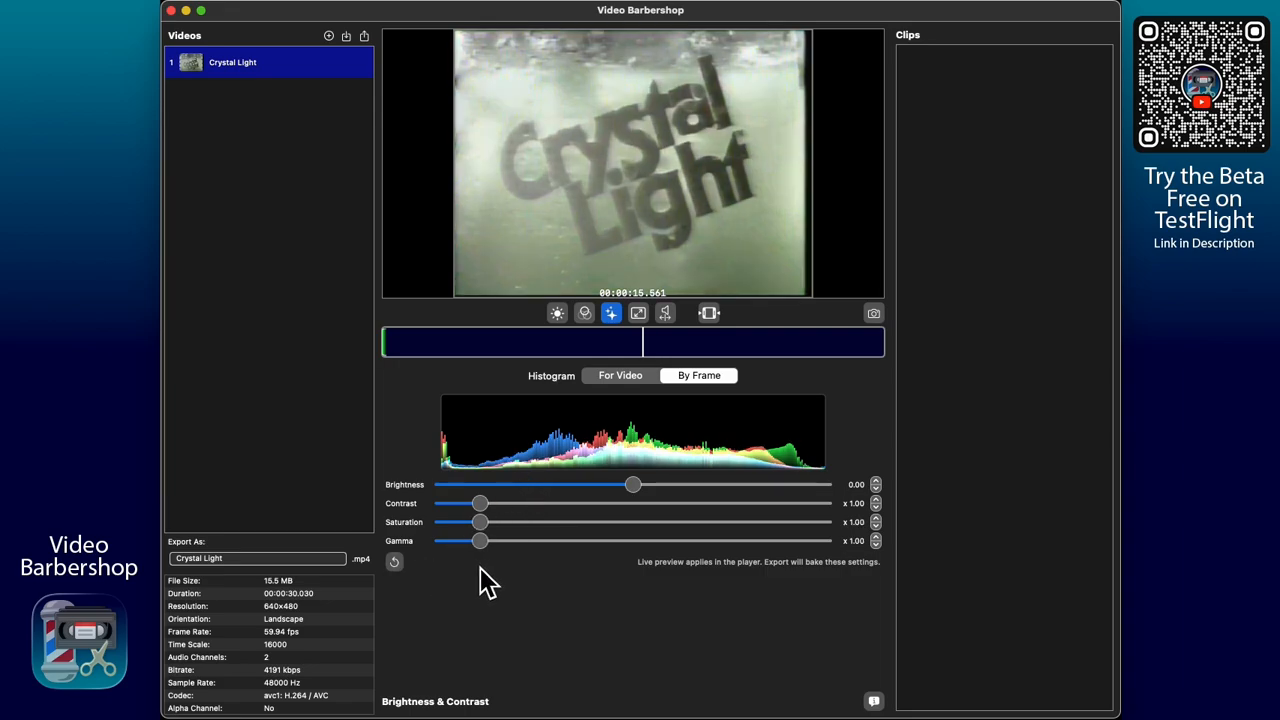
key(super+z)
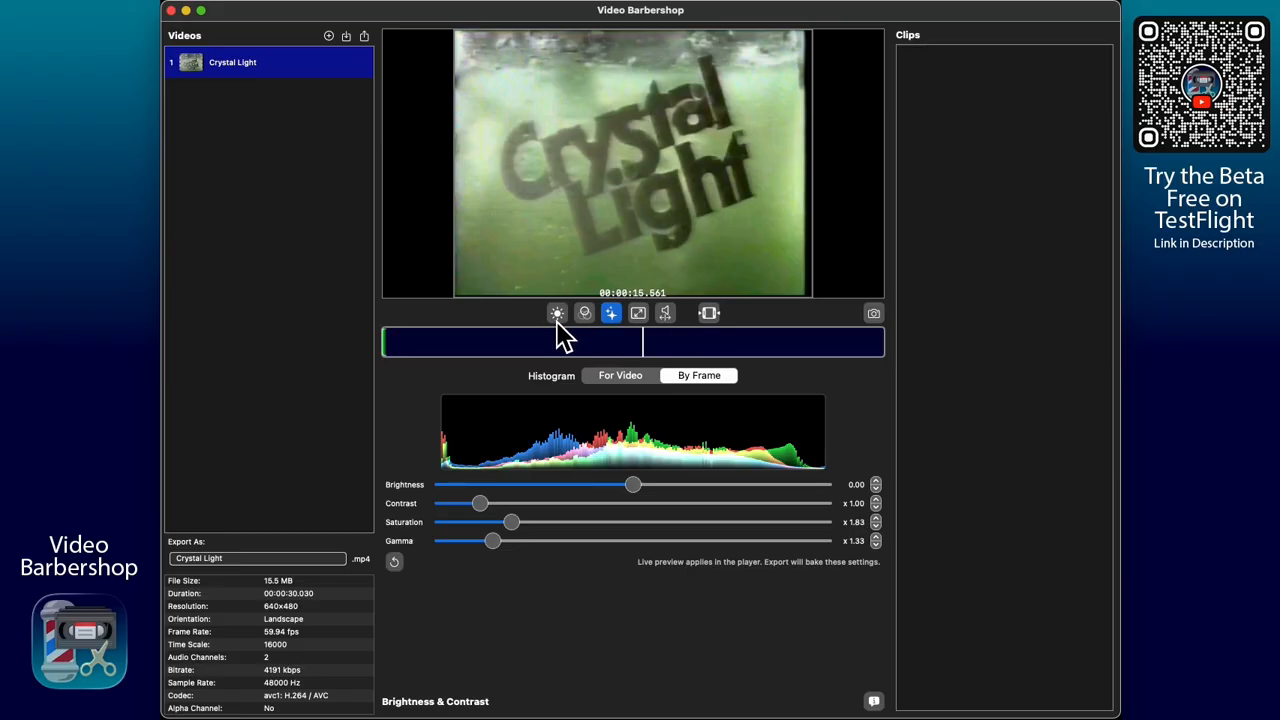
Create a first clip running from 00:00:07.081 to 00:00:09.854
click(501, 352)
key(i)
click(548, 353)
key(o)
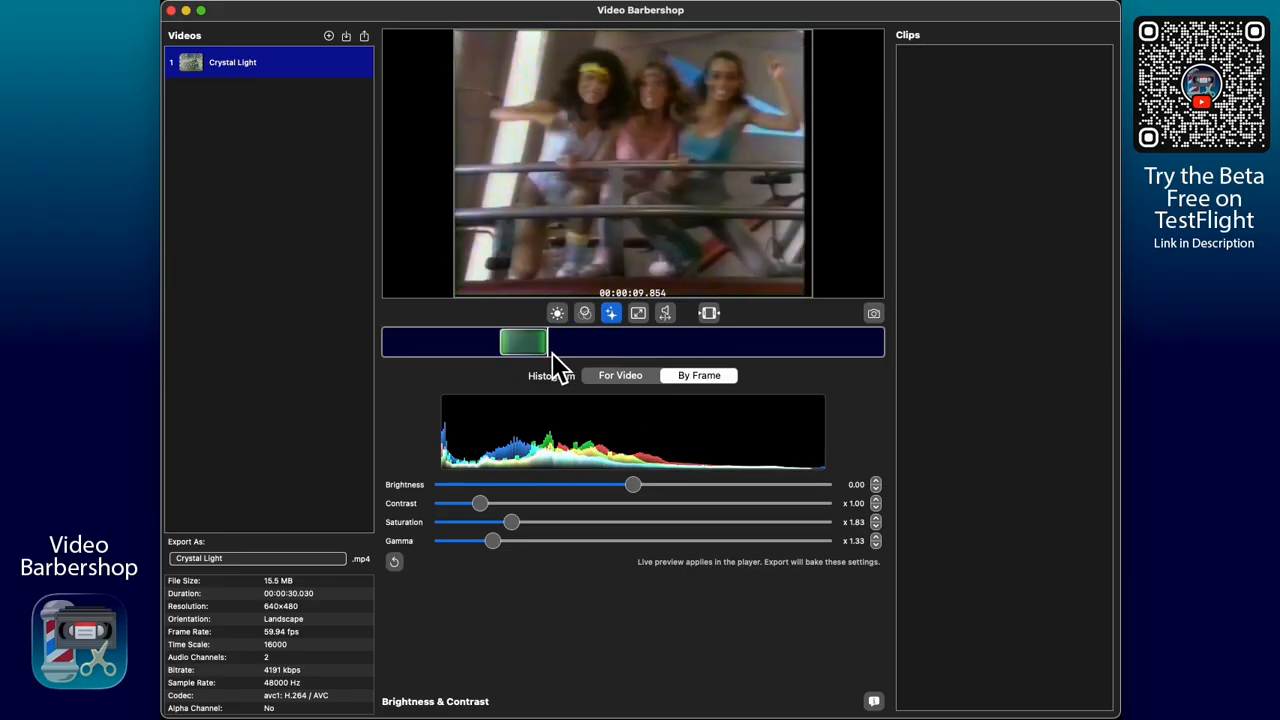
key(Return)
Create a second clip running from 00:00:12.098 to 00:00:17.063
click(586, 351)
key(i)
click(668, 345)
key(o)
key(Return)
Create a third clip running from 00:00:18.920 to 00:00:24.489
click(698, 345)
key(i)
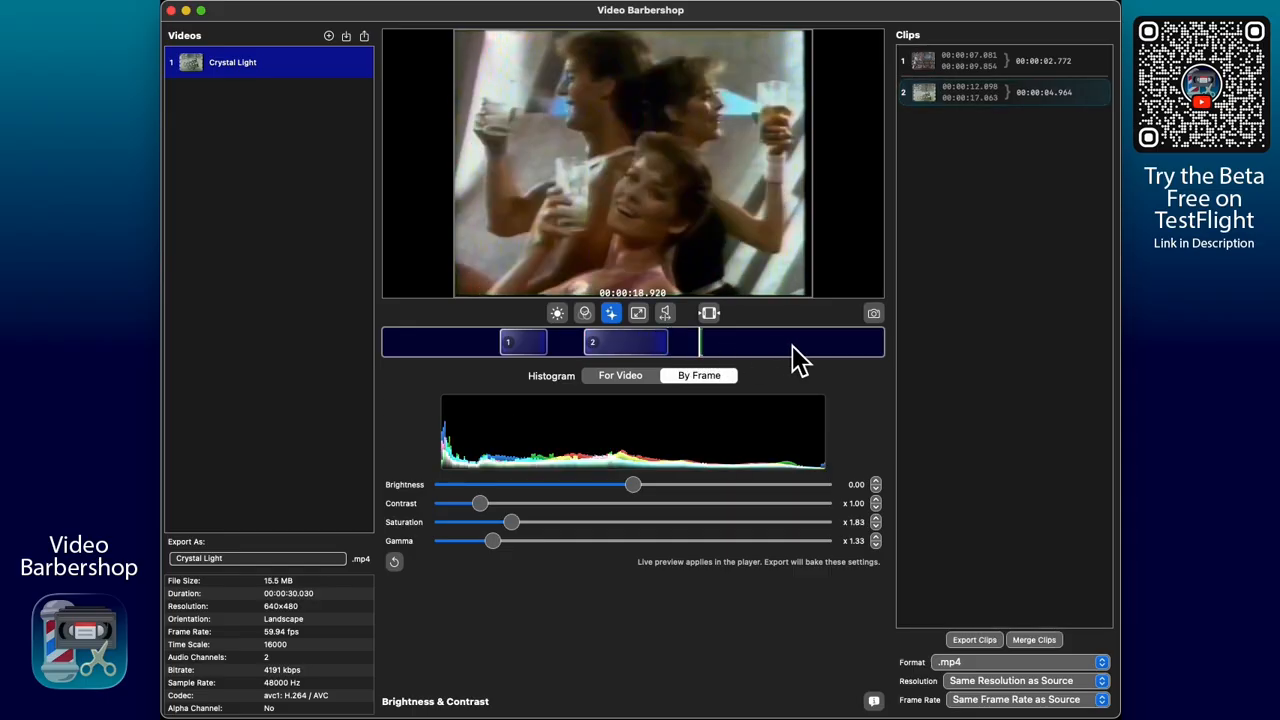
click(791, 345)
key(o)
key(Return)
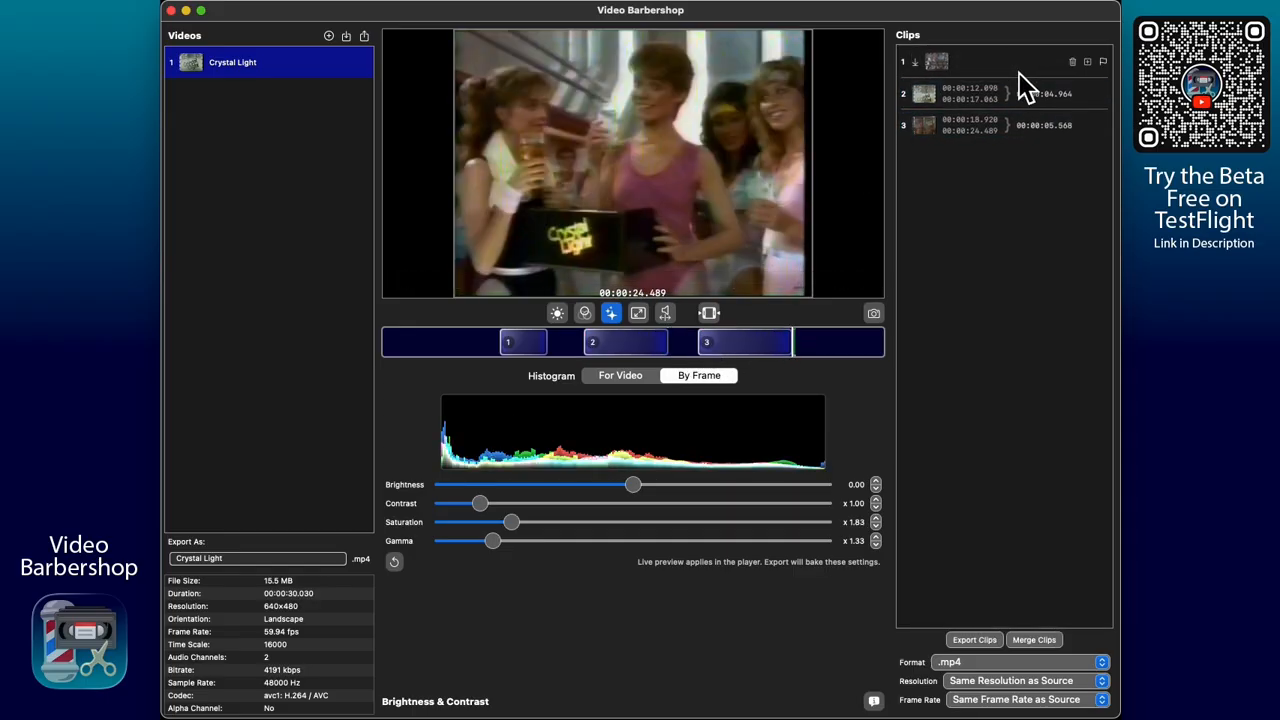
Preview the three clips in turn and select the third clip
click(1028, 96)
click(1015, 130)
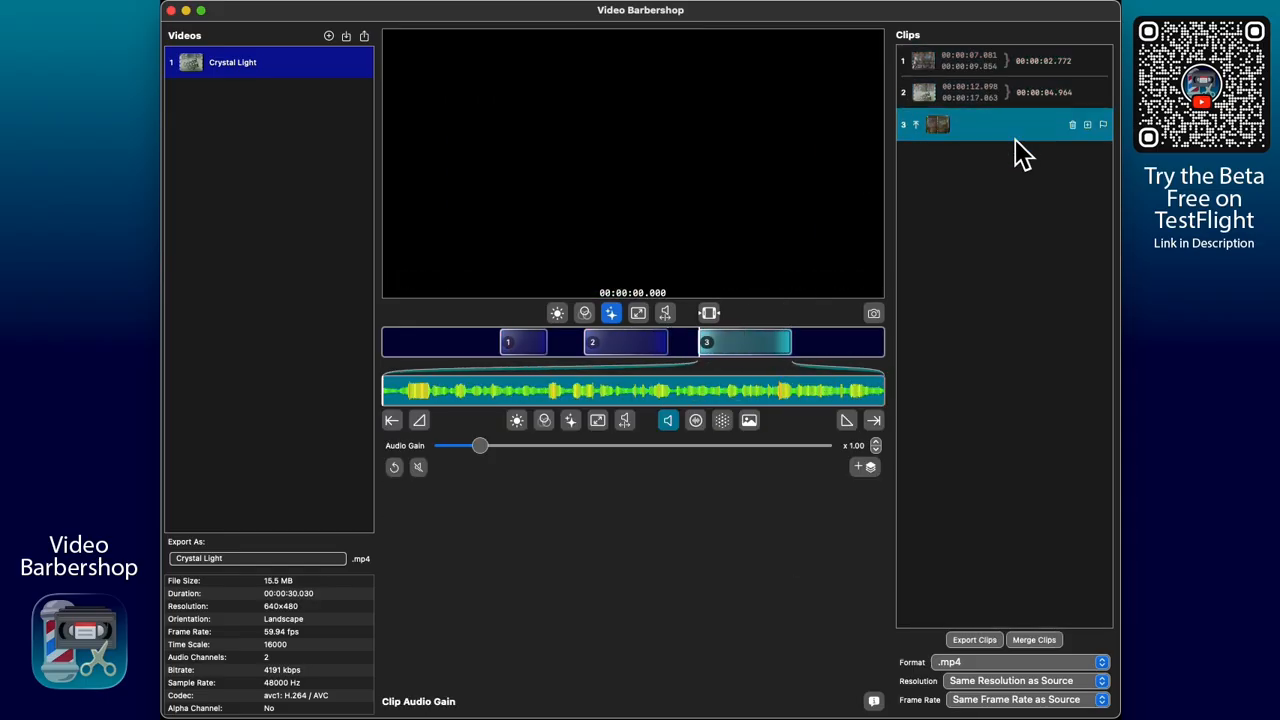
click(1012, 98)
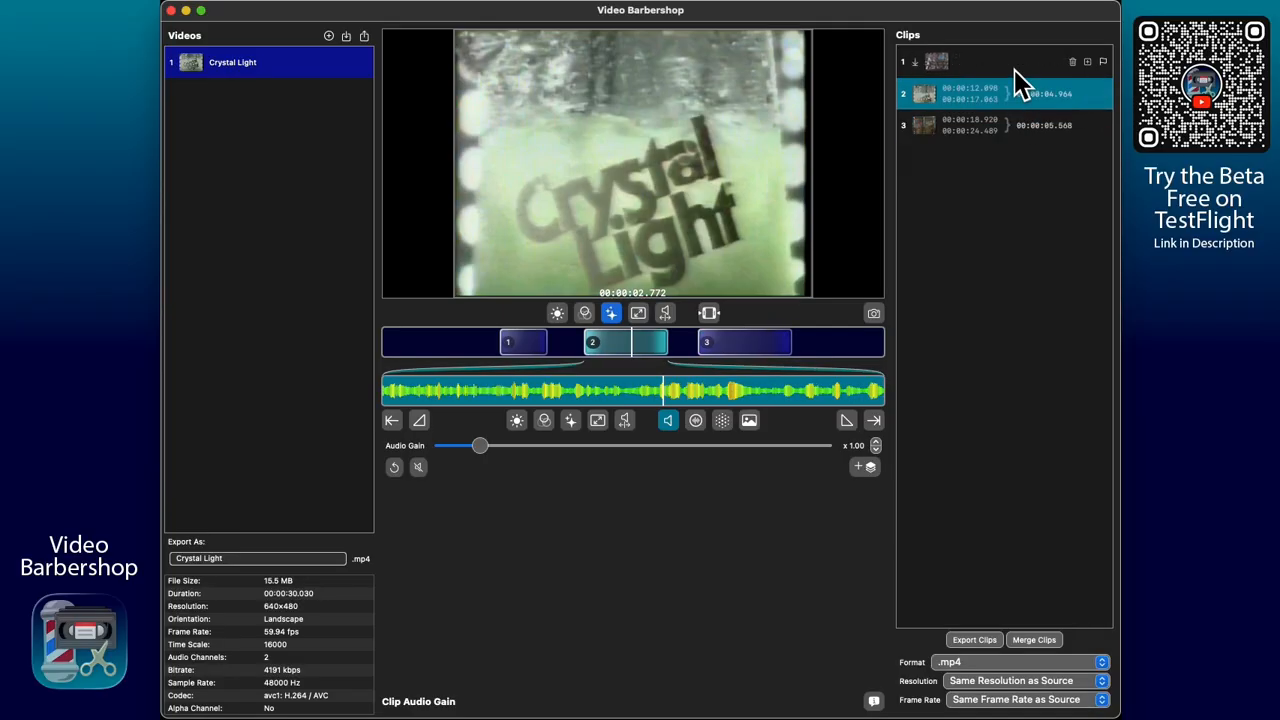
click(1011, 68)
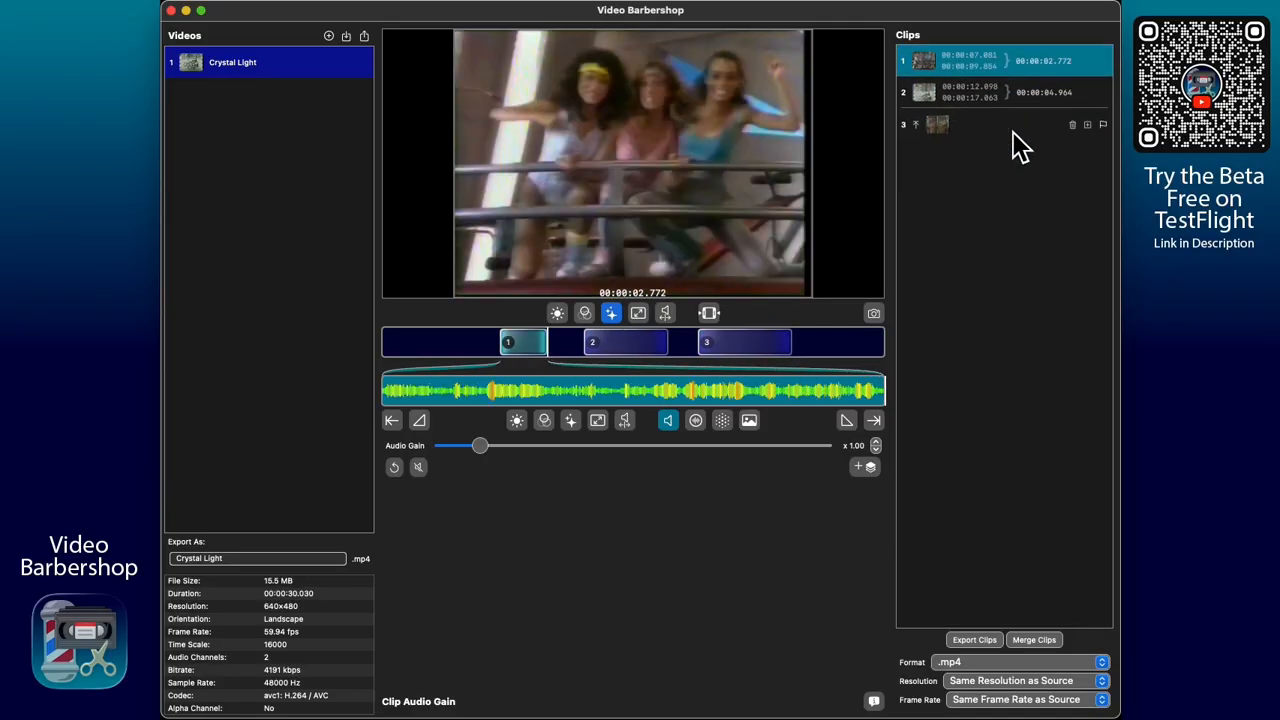
click(1013, 130)
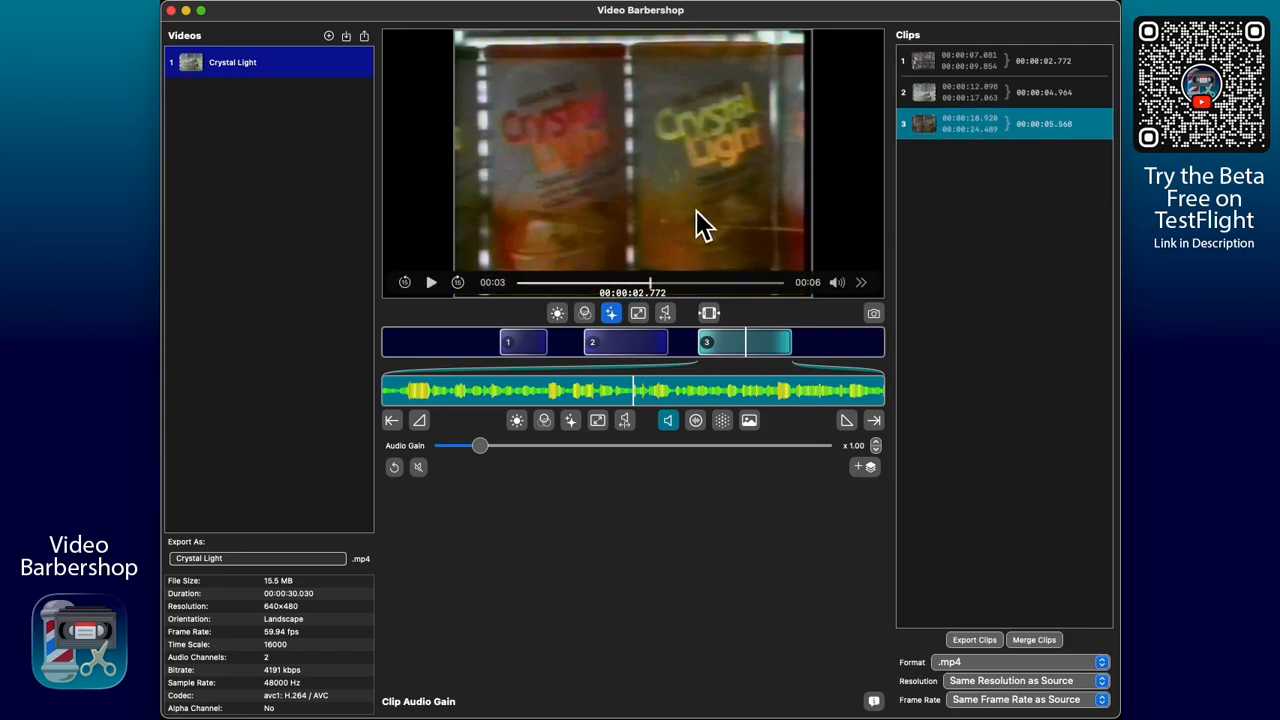
At 00:00:02.439 in the third clip, enable its brightness and contrast override and reset the clip's values to default
click(711, 345)
drag(711, 345, 744, 348)
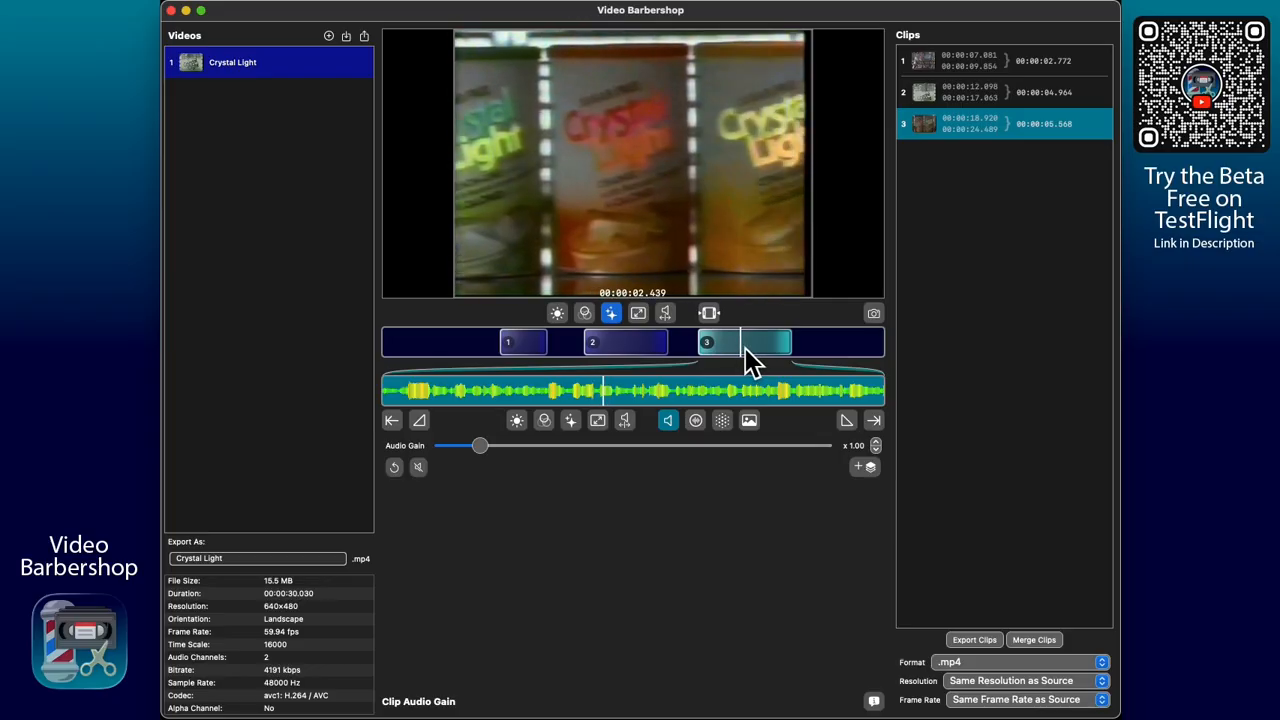
click(570, 421)
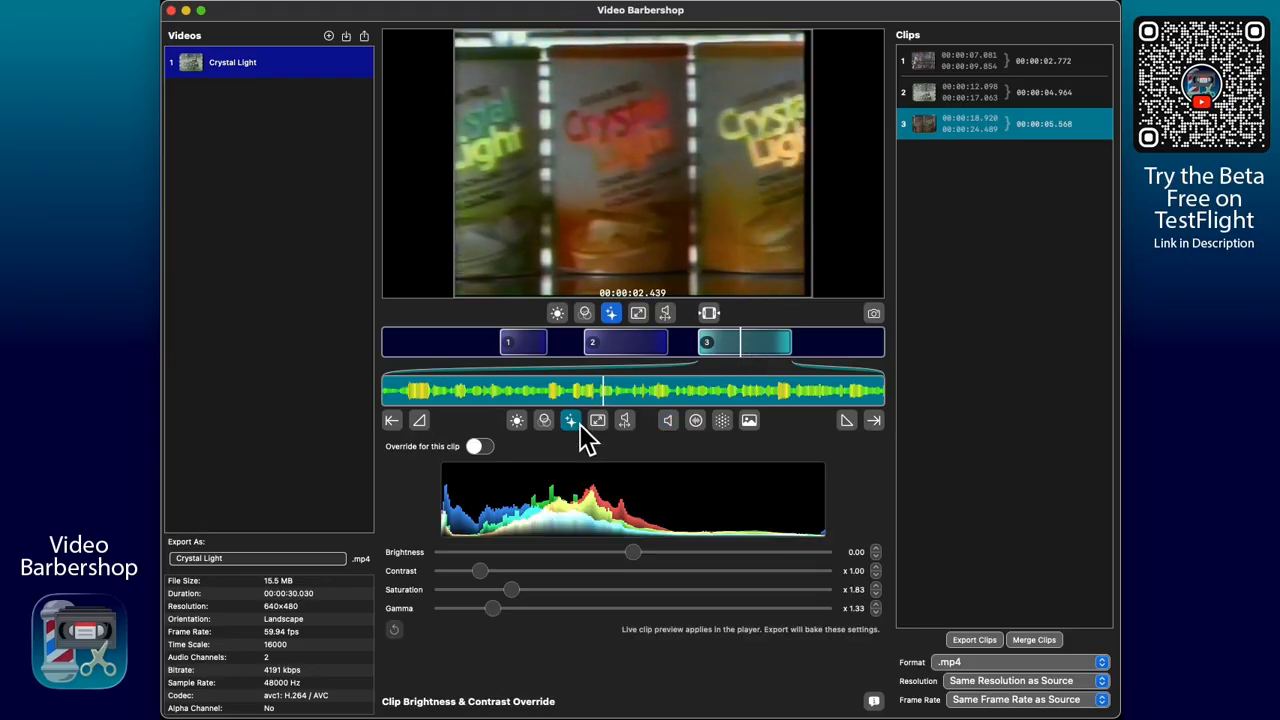
click(484, 447)
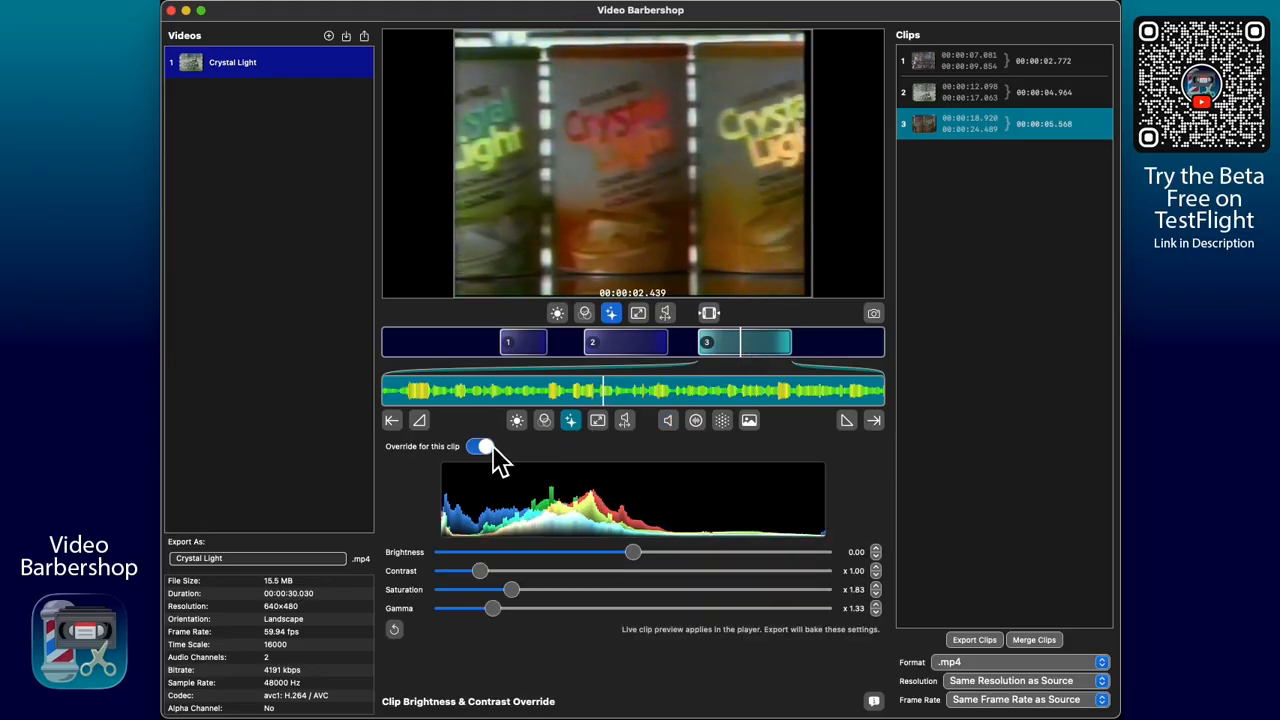
click(395, 630)
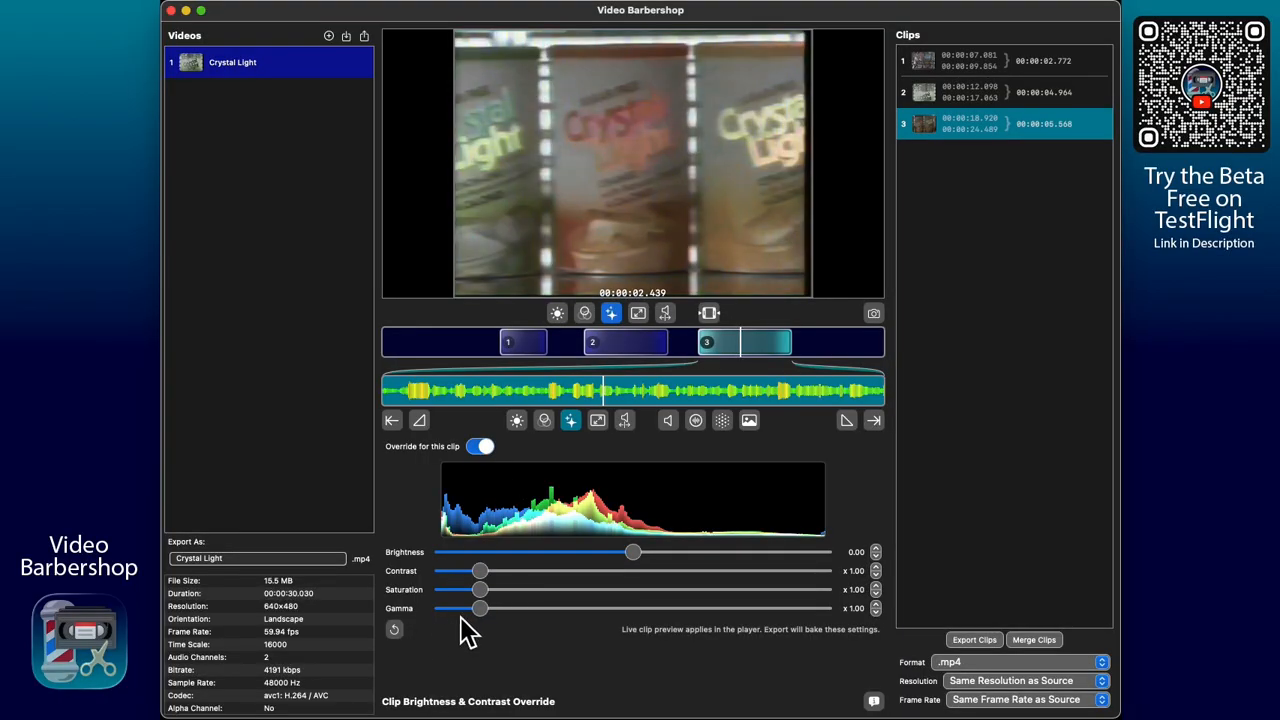
Override the third clip with contrast 1.15, saturation 1.24, brightness -0.08 and gamma 2.08
mouse_move(481, 590)
mouse_down()
mouse_move(492, 576)
mouse_move(479, 576)
mouse_move(497, 577)
mouse_move(485, 576)
mouse_up()
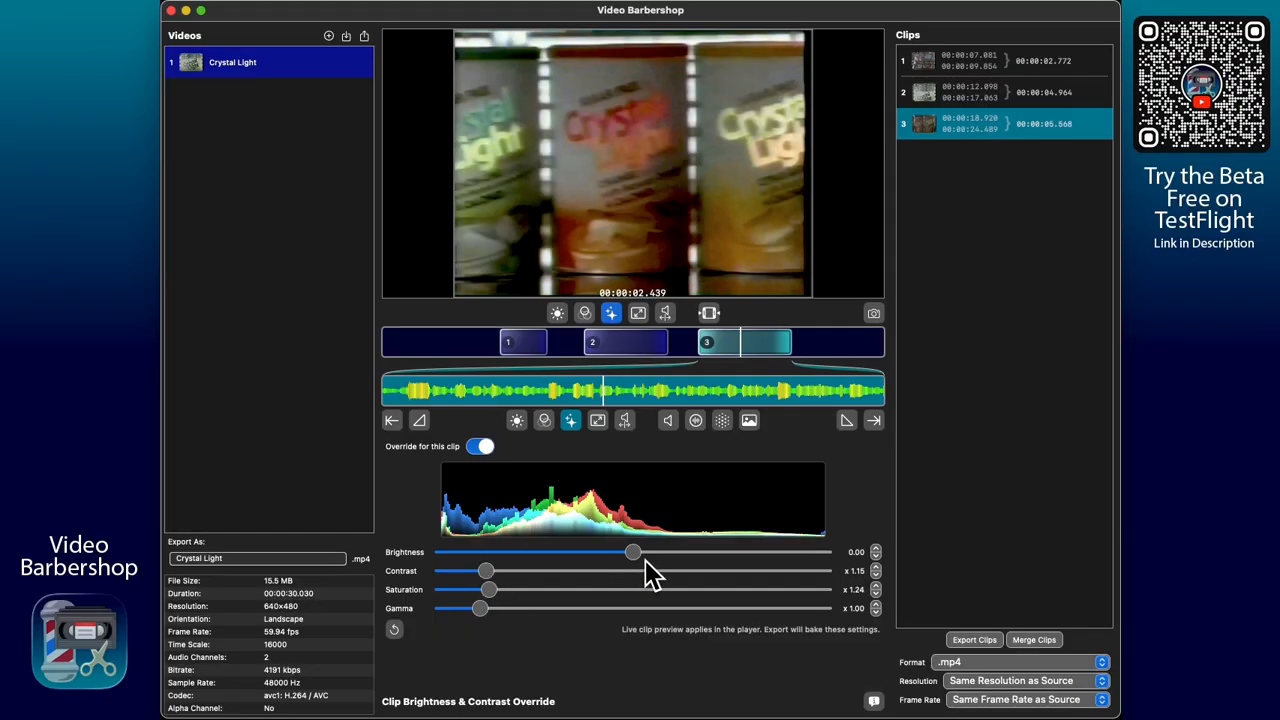
drag(639, 554, 631, 554)
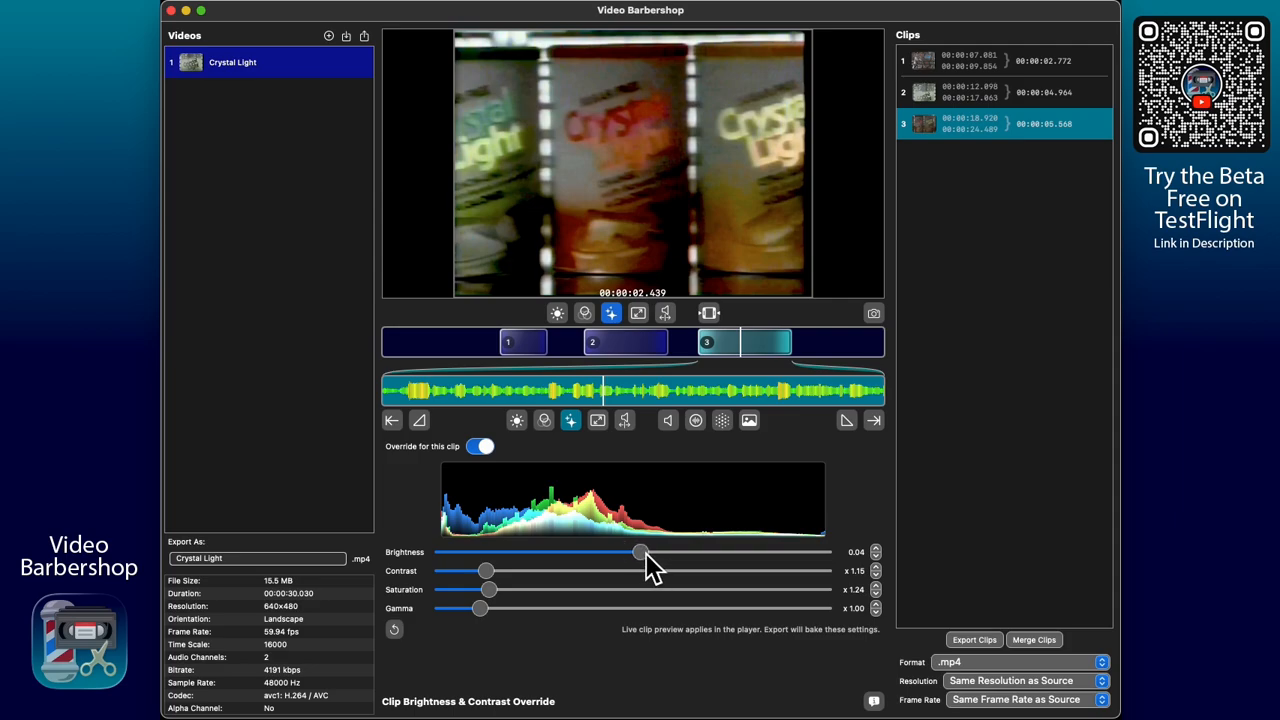
drag(646, 553, 637, 553)
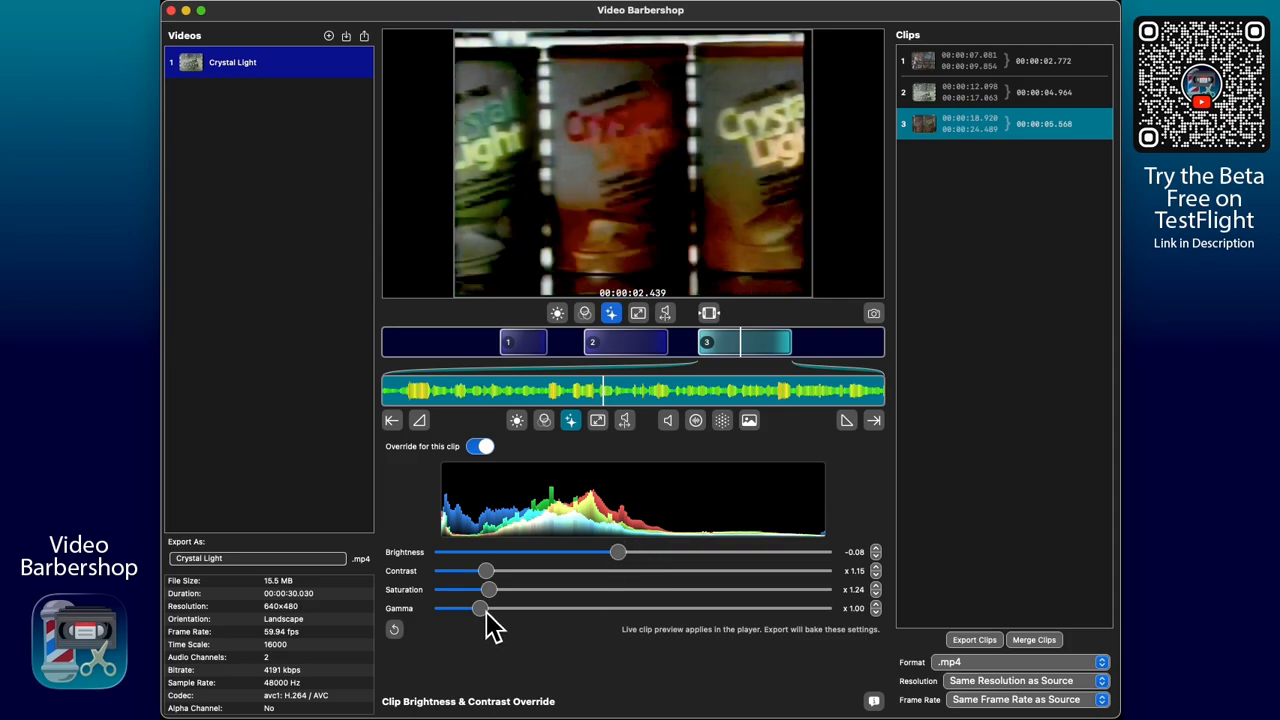
drag(483, 613, 524, 610)
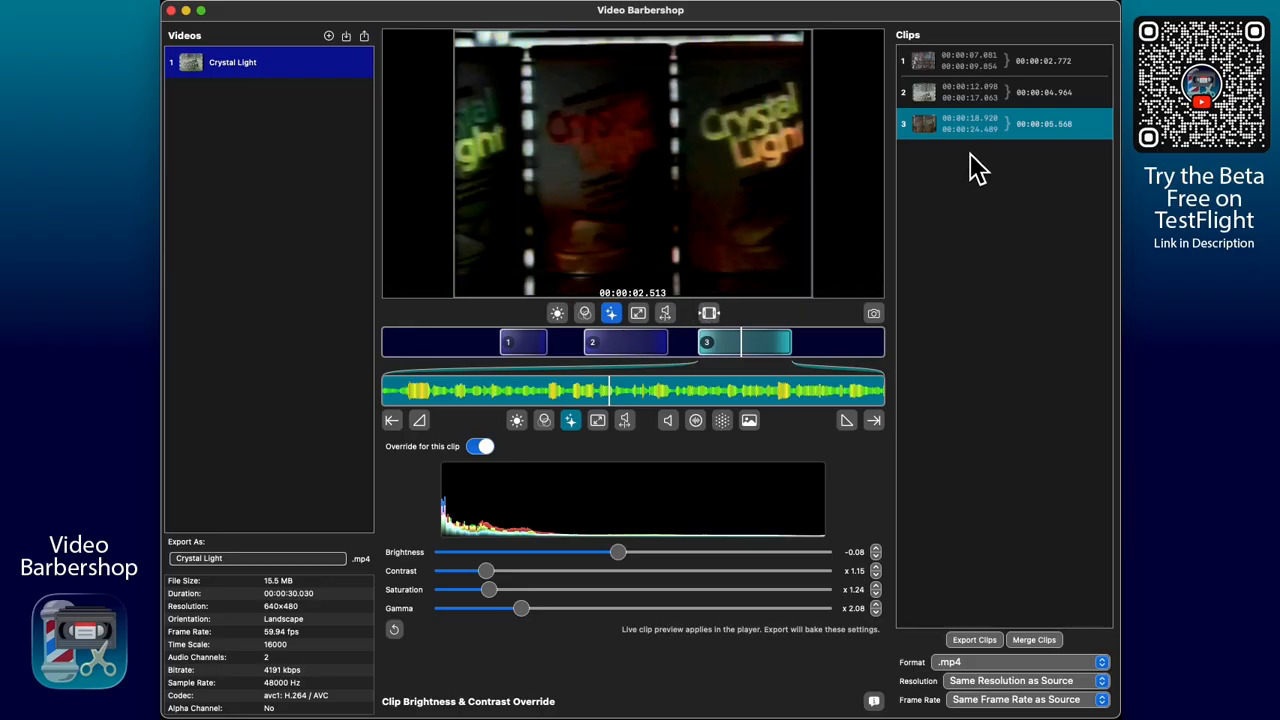
Return to the whole video and create a fourth clip running from 00:00:04.532 to 00:00:06.573
click(986, 297)
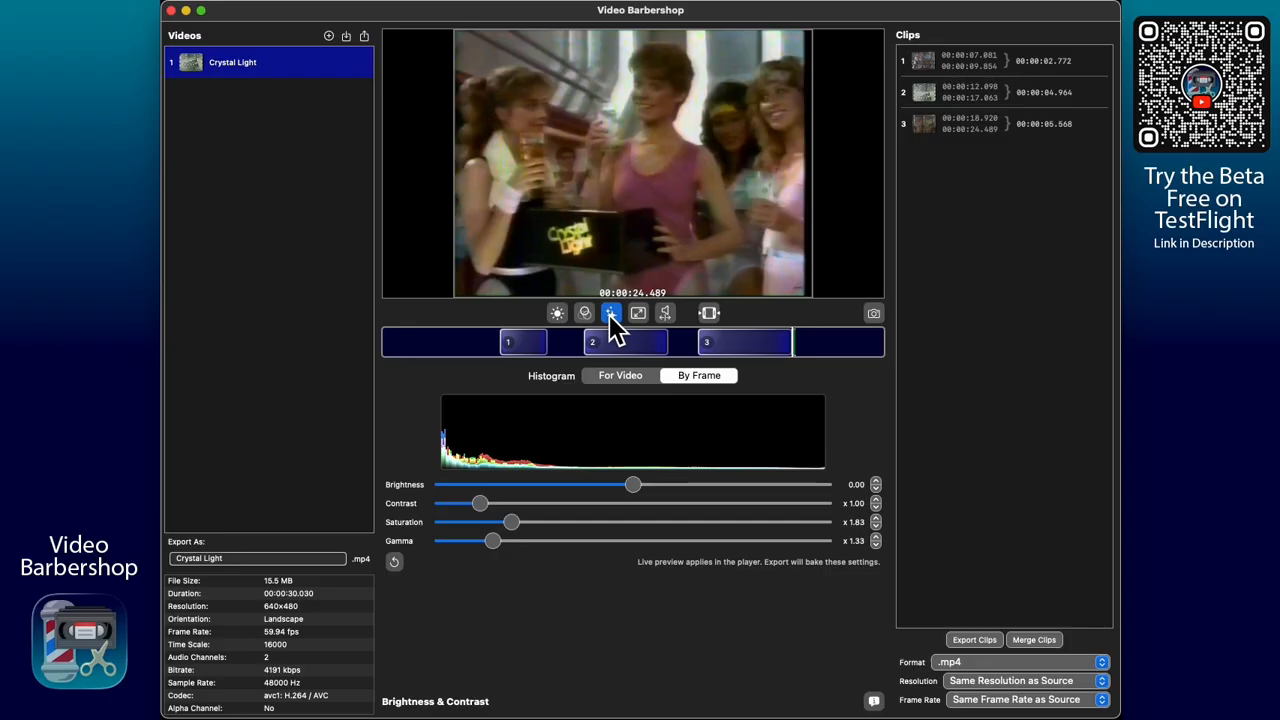
click(459, 345)
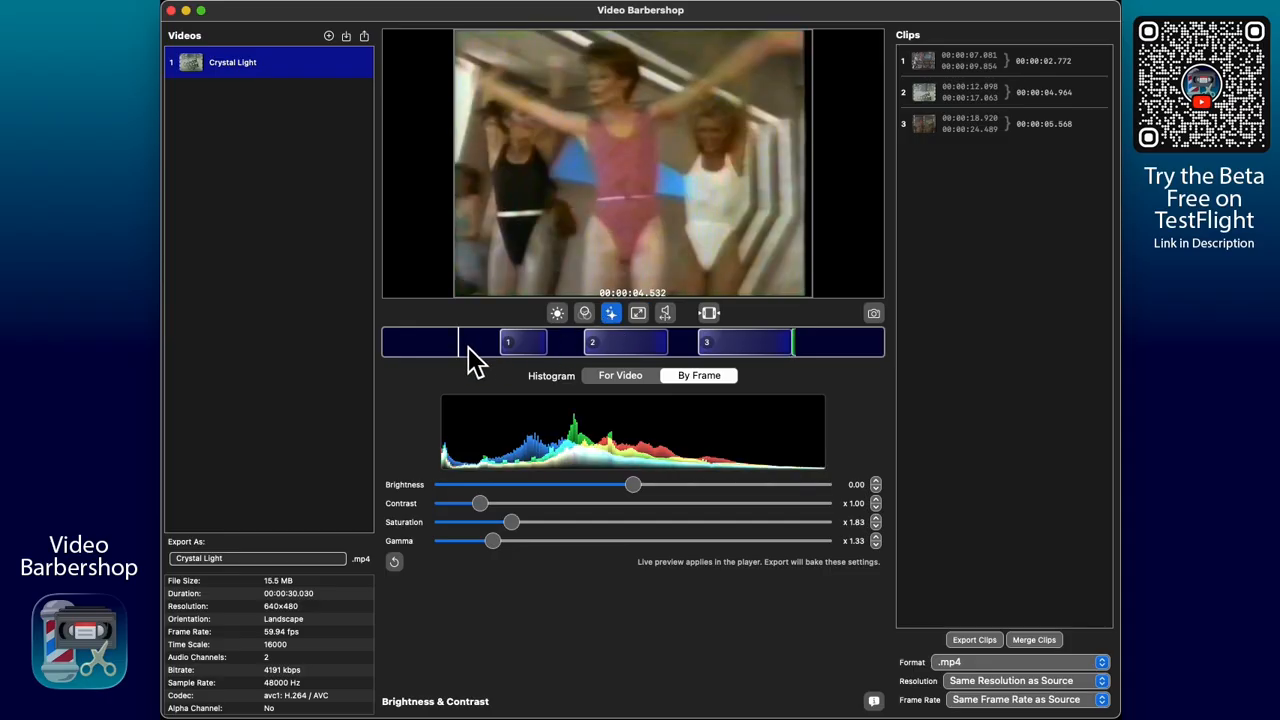
key(i)
click(493, 343)
key(o)
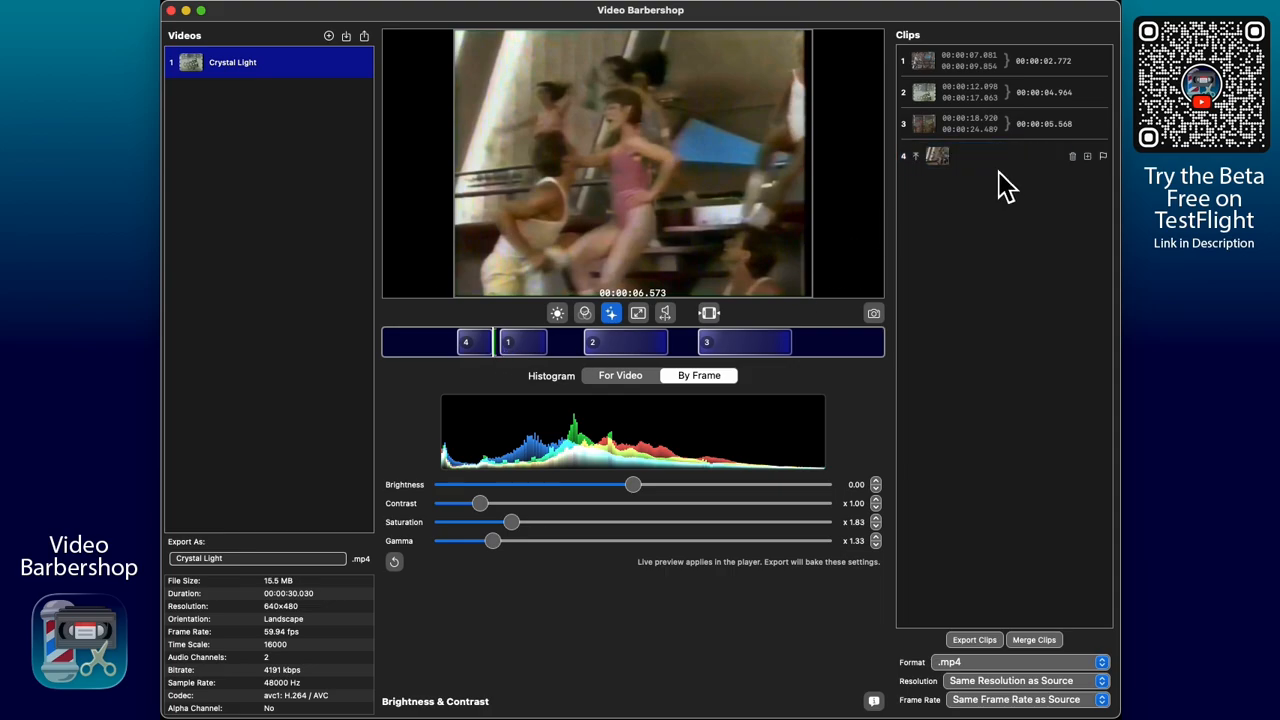
Set the whole video's brightness to -0.48 and check its effect on each of the four clips
drag(636, 488, 541, 490)
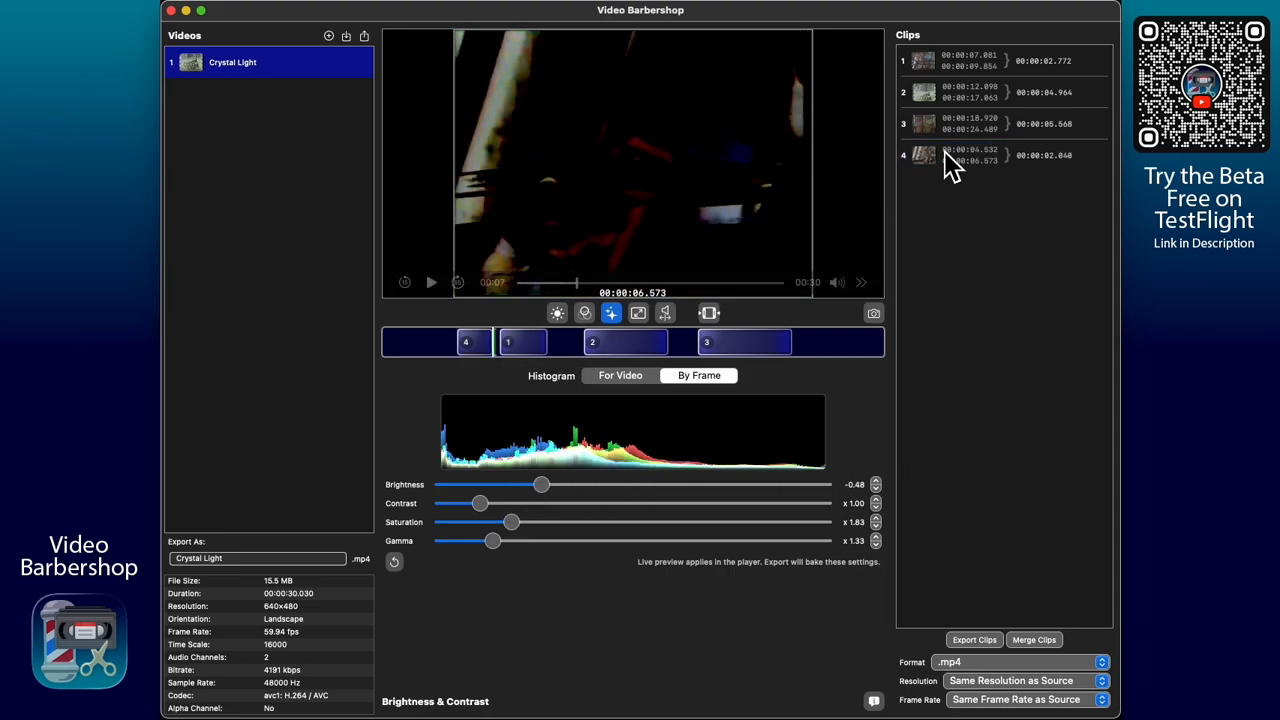
click(935, 68)
click(1018, 100)
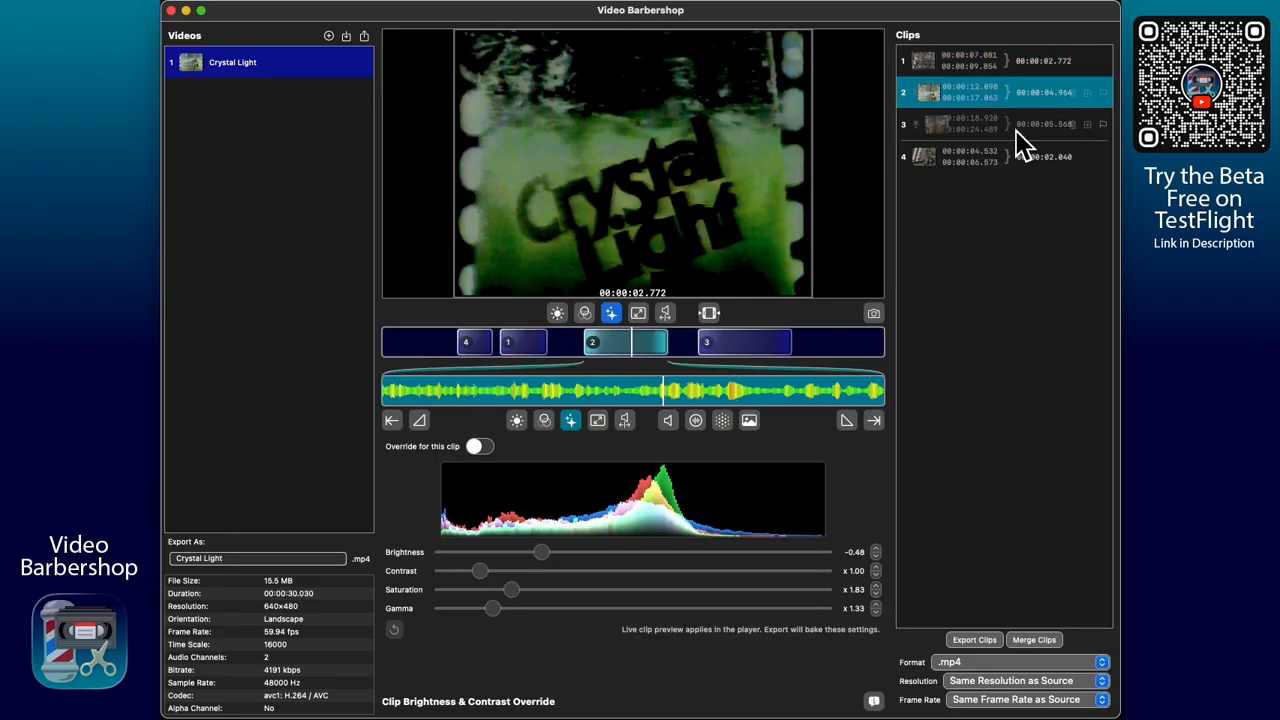
click(1020, 128)
click(1012, 160)
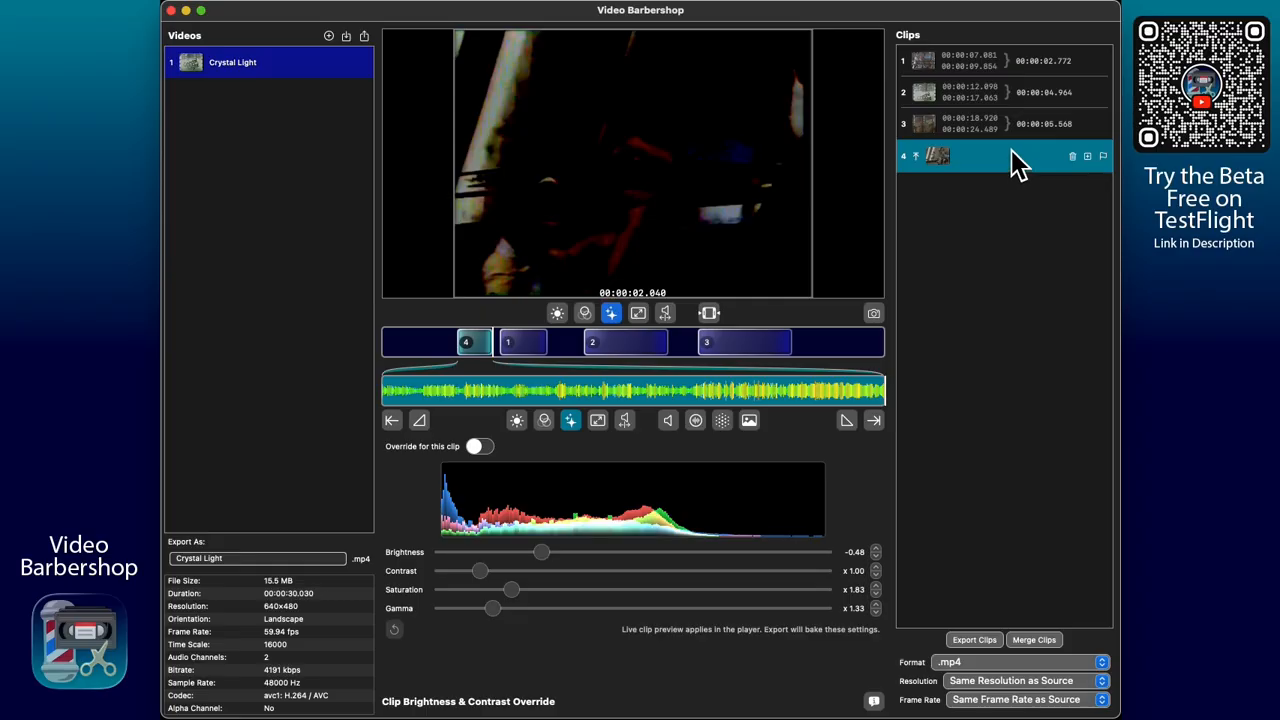
Try a brightness of 0.24 on the third clip, and reset all its override values to default
click(1008, 132)
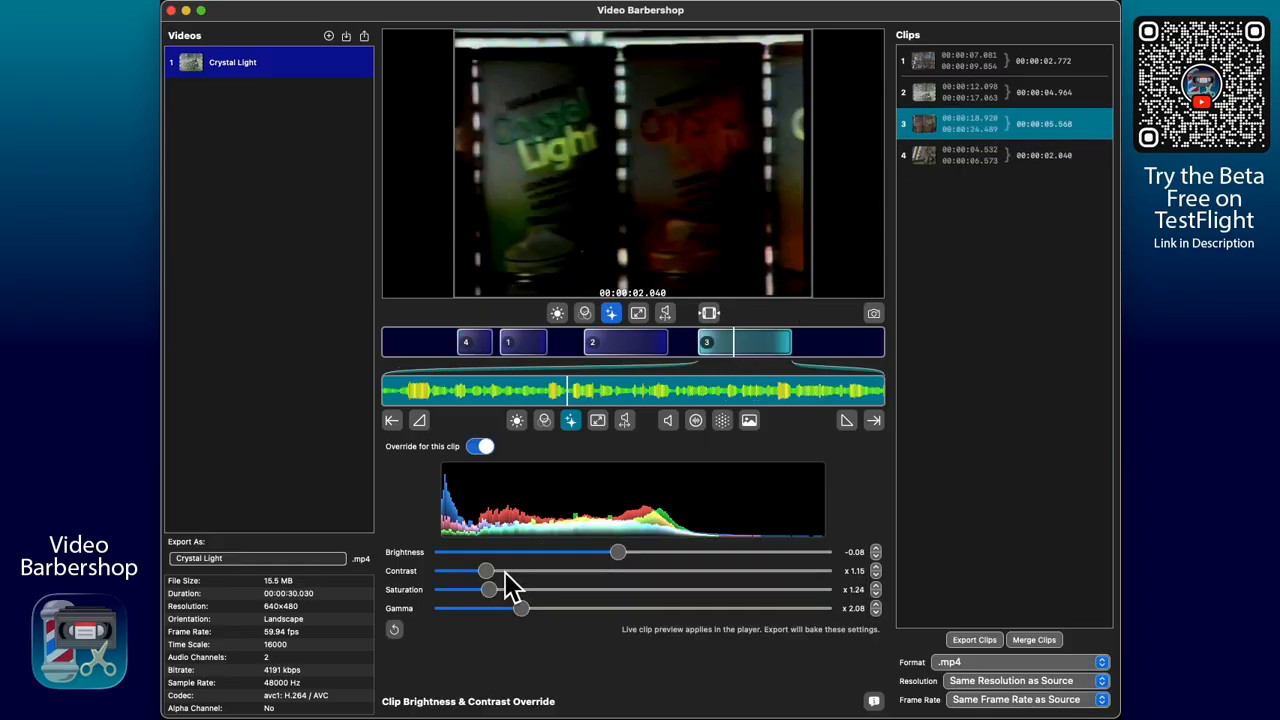
drag(617, 552, 660, 565)
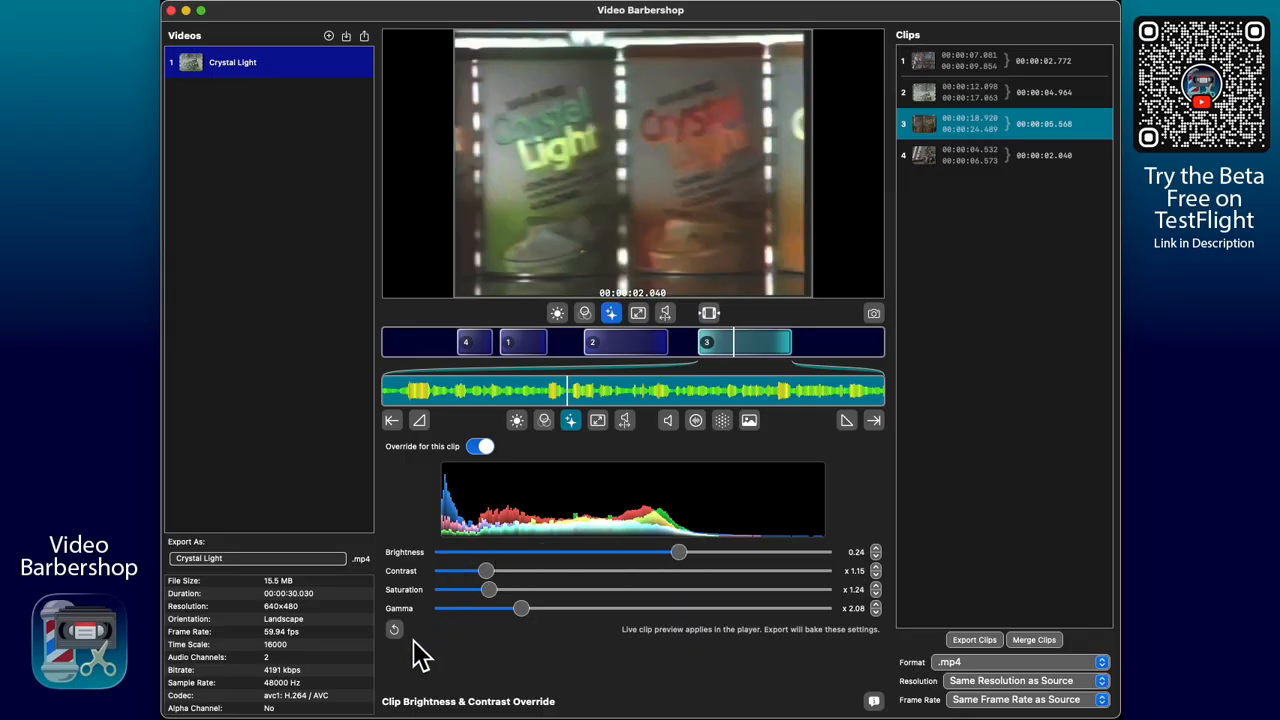
click(394, 629)
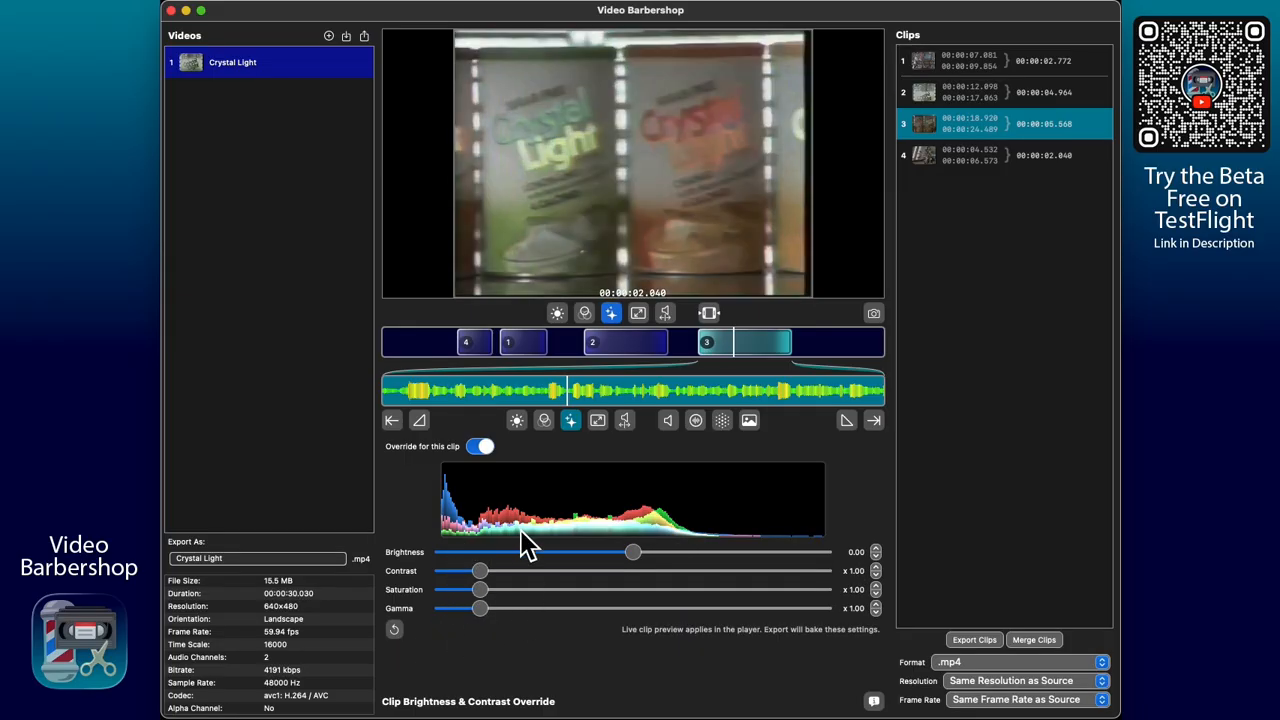
Compare the third clip's override with the other clips, ending on the first clip
click(1020, 162)
click(1020, 116)
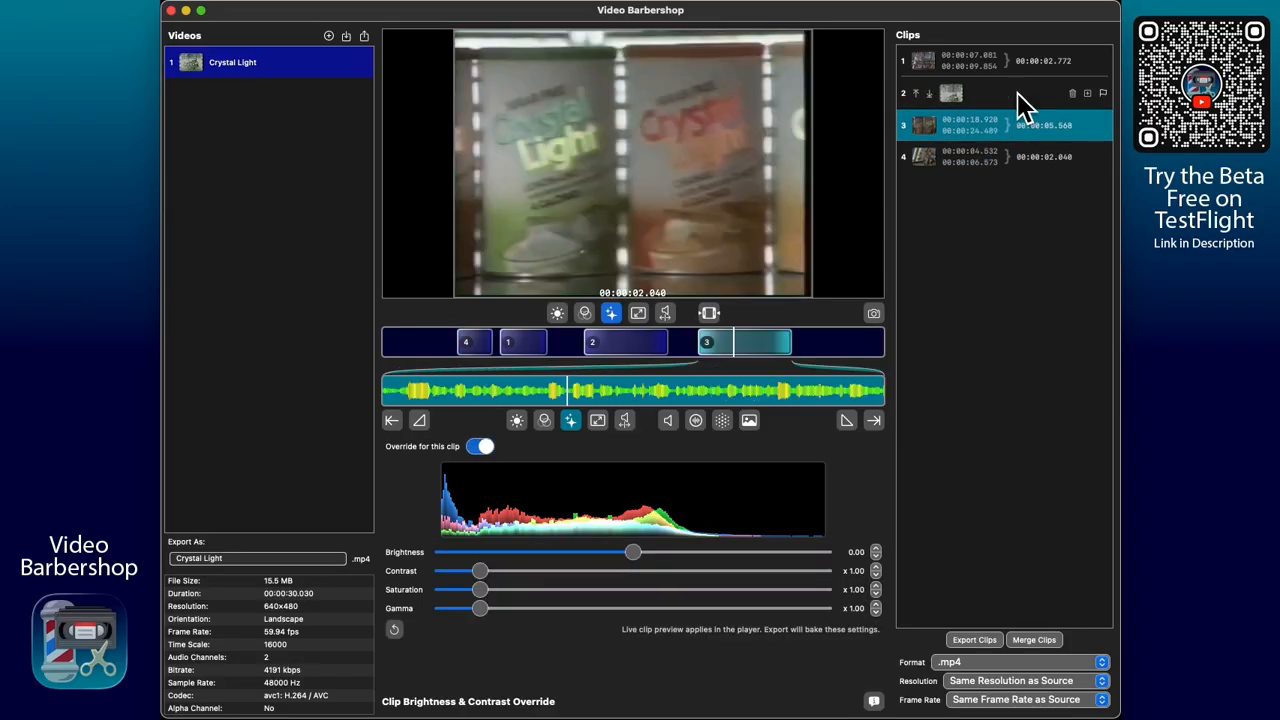
click(1019, 90)
click(1009, 66)
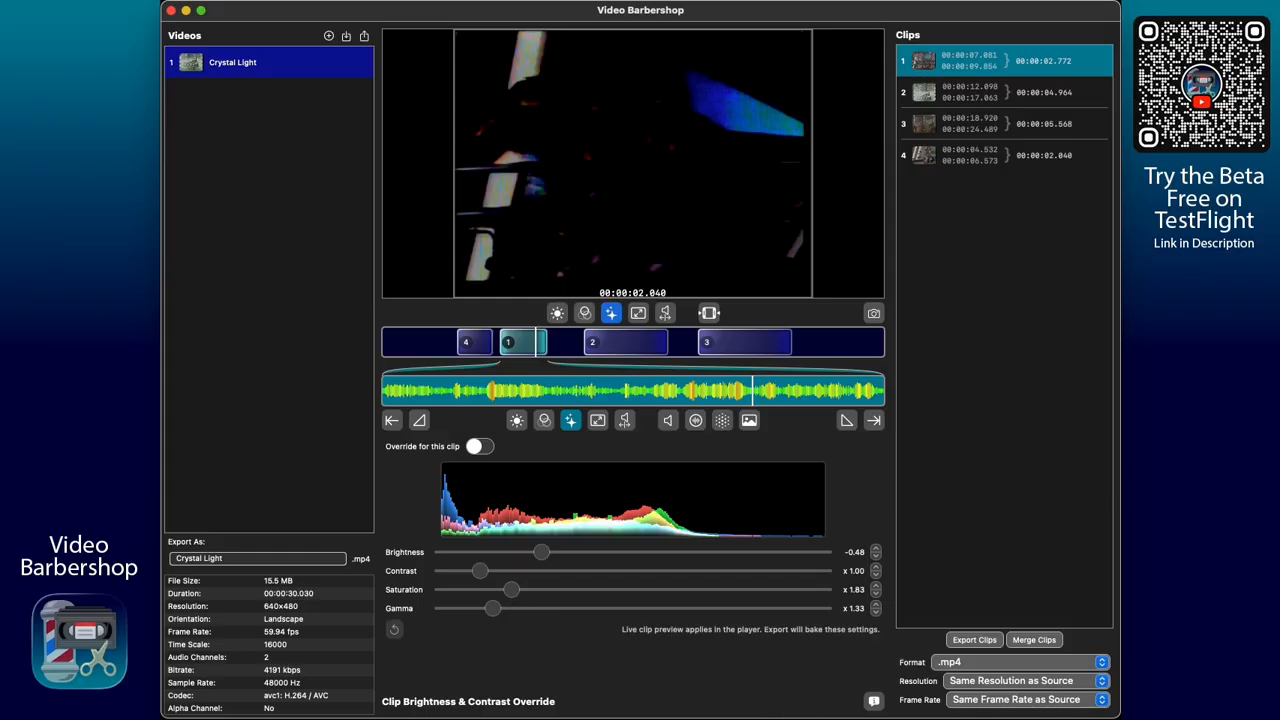
Read the Clip Brightness & Contrast Override help through to its Pro Tip, and close it
click(876, 703)
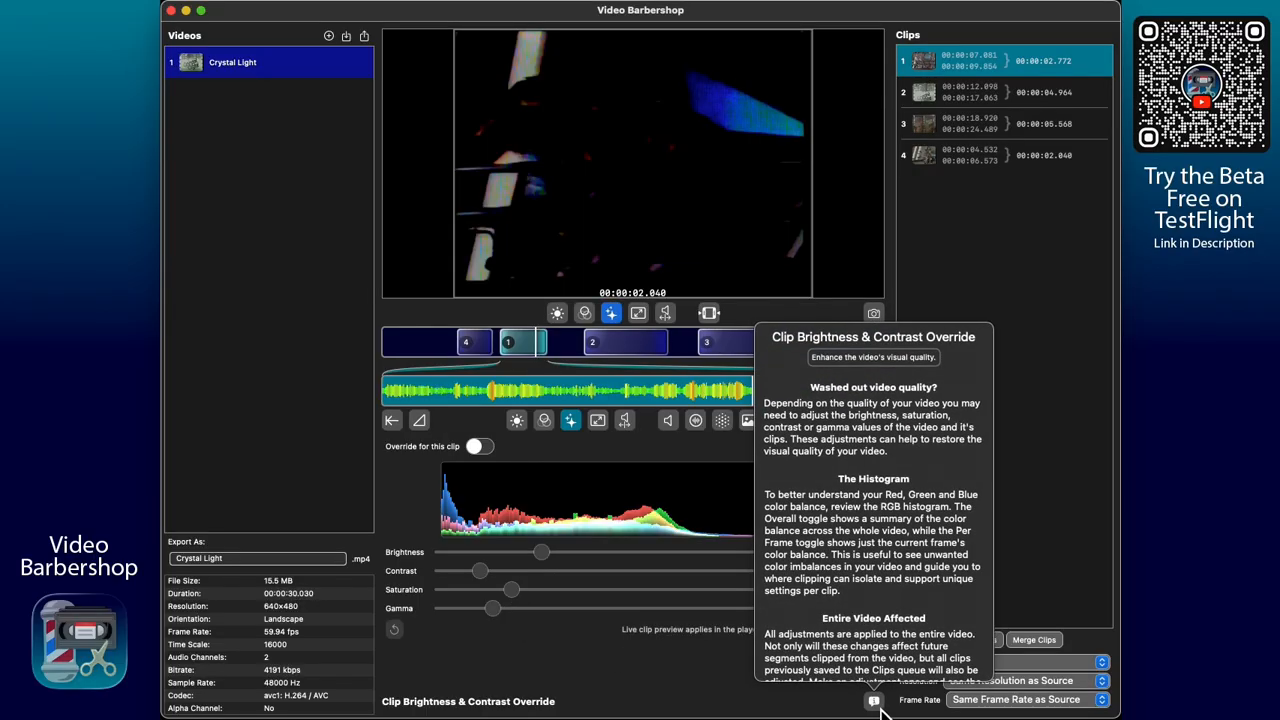
scroll(874, 590, down, 5)
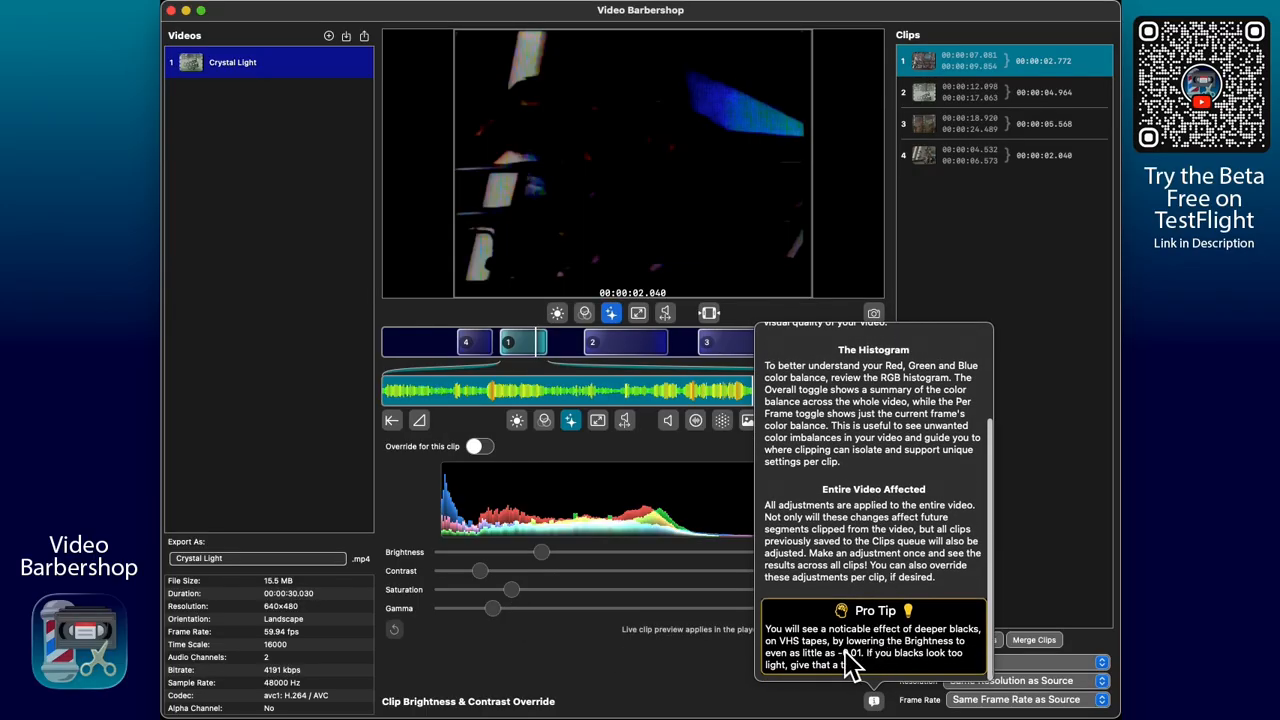
click(874, 702)
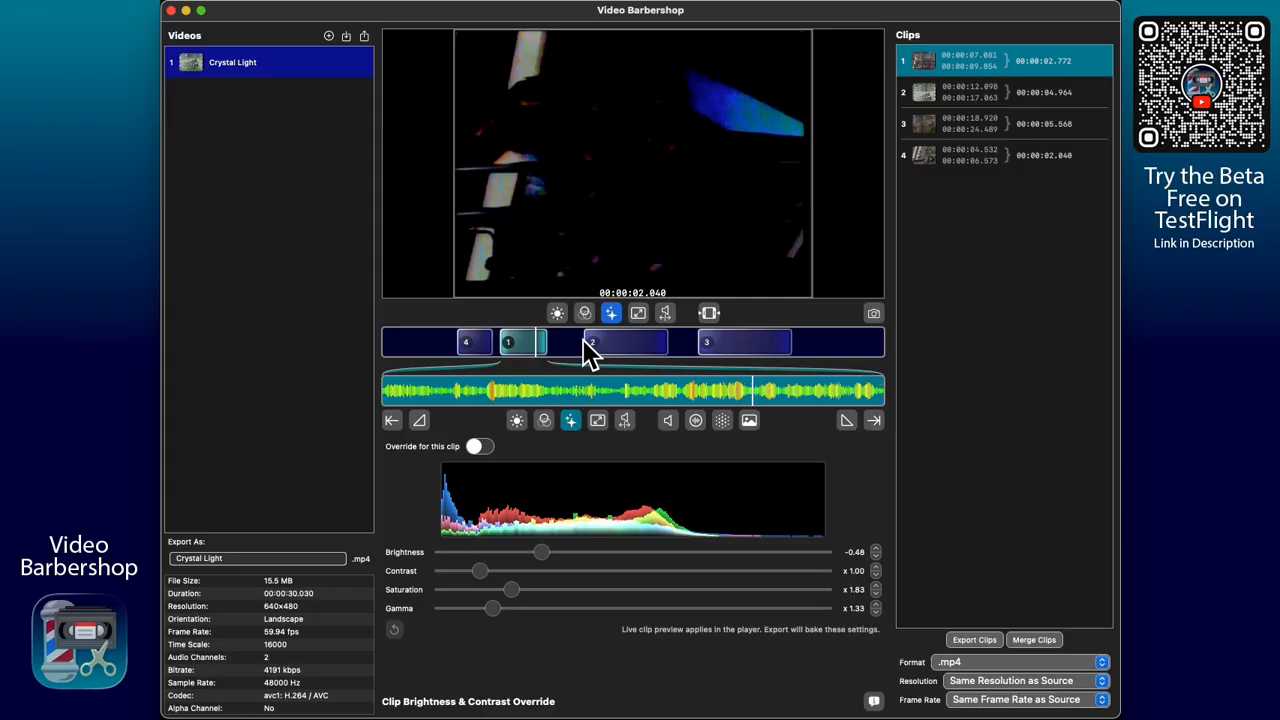
Return to the whole video's Brightness & Contrast settings and reset all of them to default
click(611, 314)
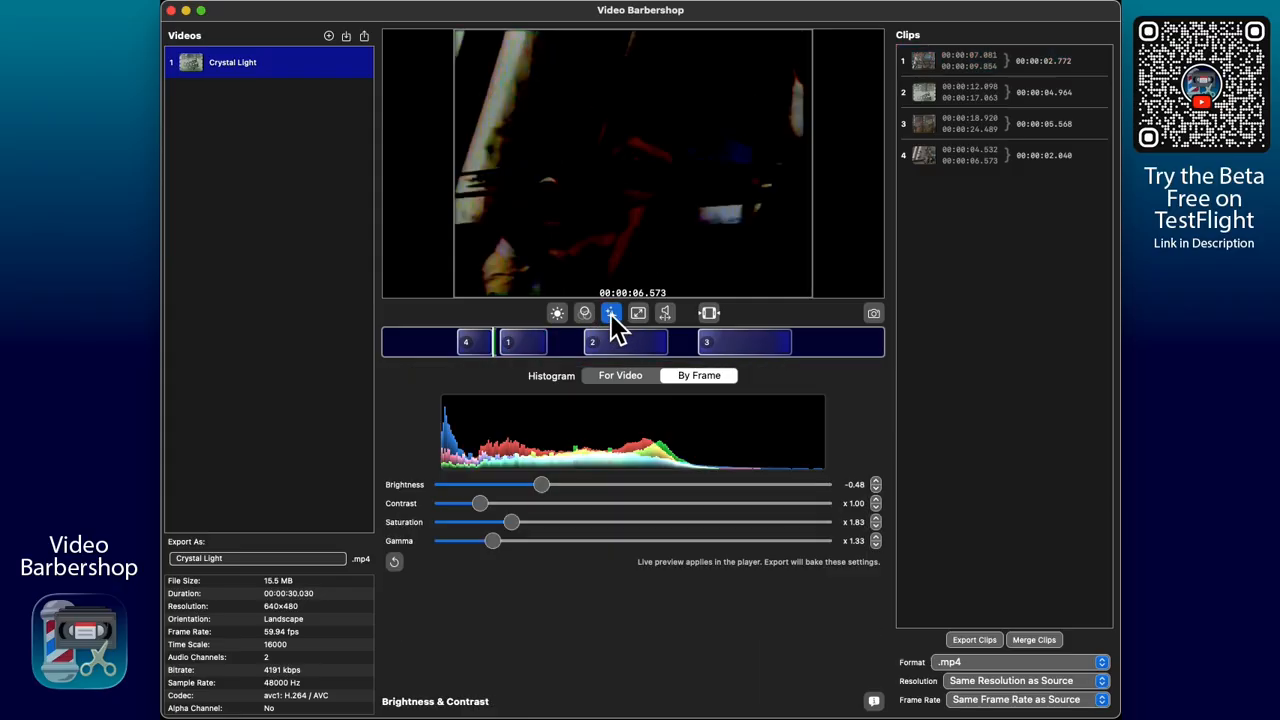
click(394, 562)
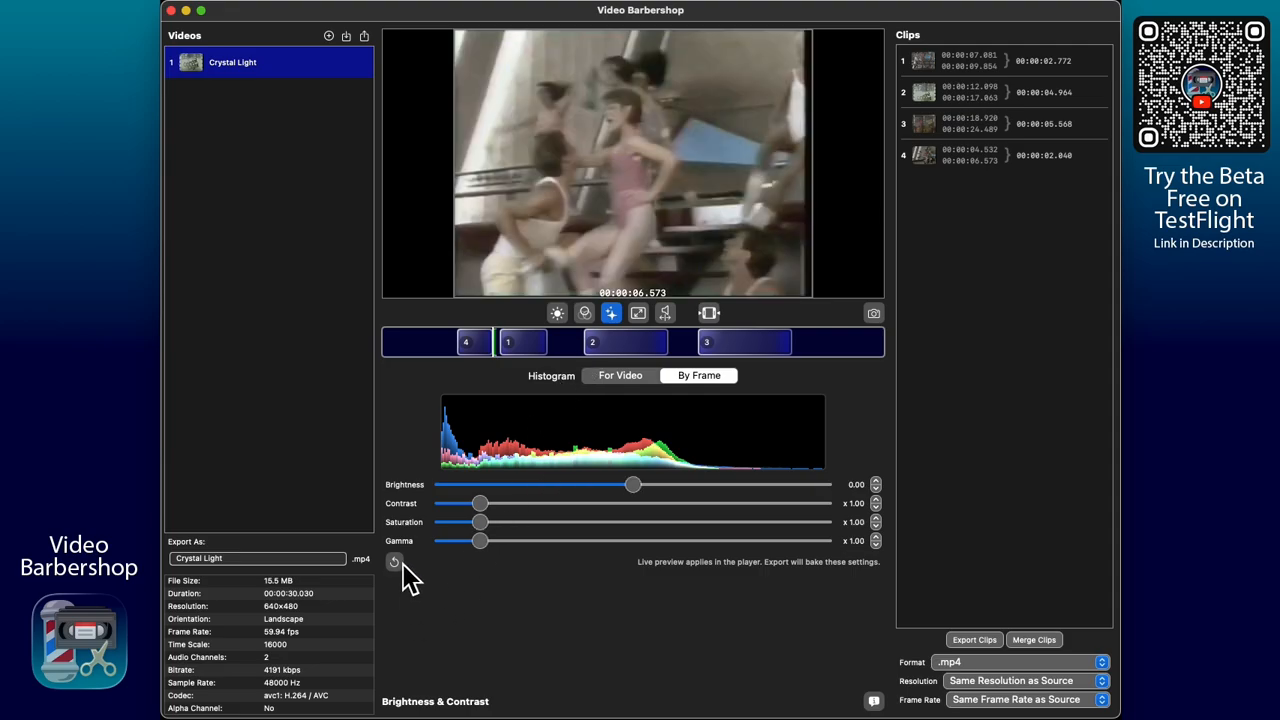